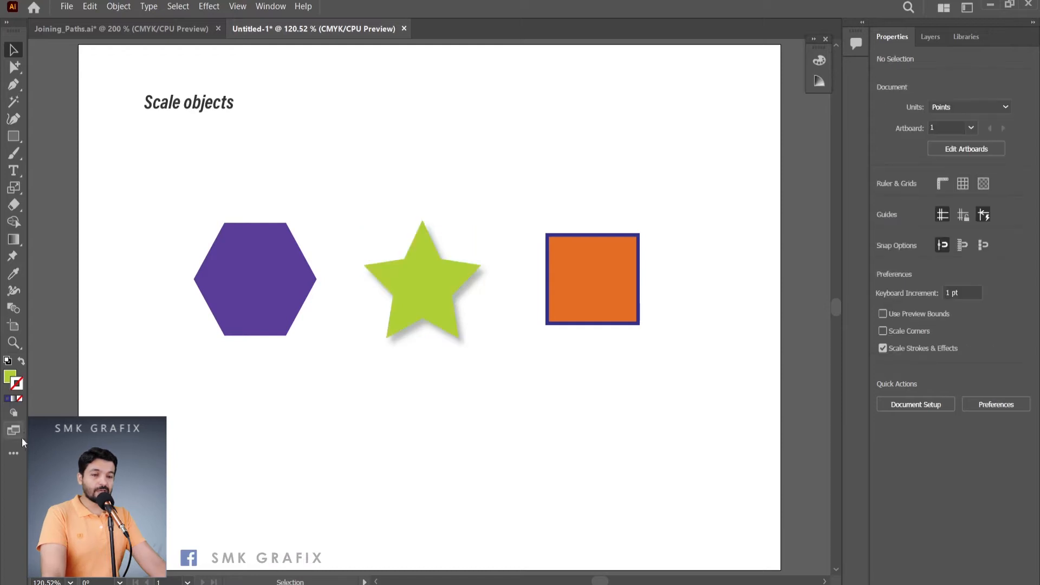
# - Look through the complete set of tools and locate the Scale tool
pyautogui.click(14, 454)
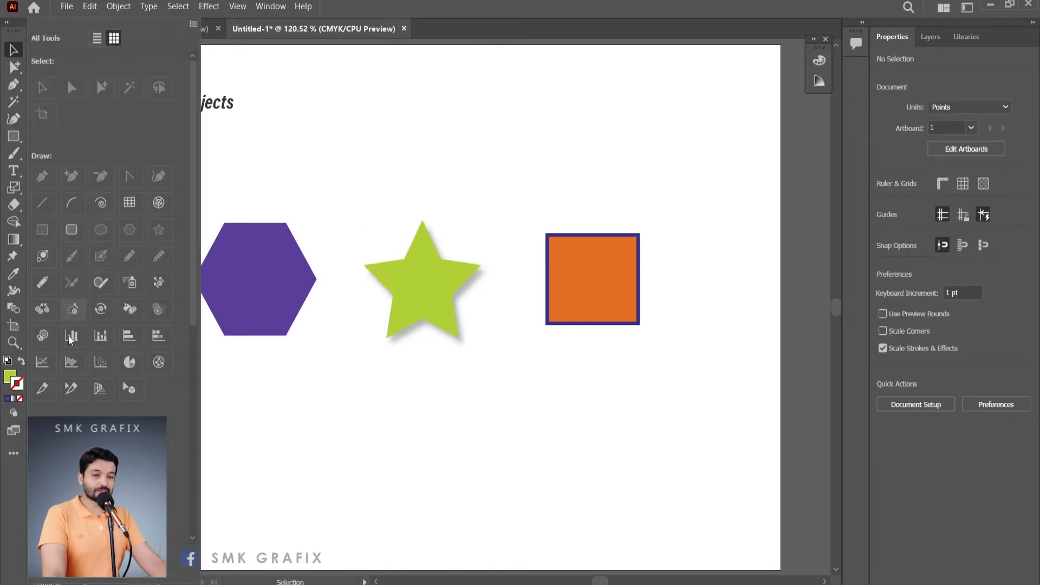
pyautogui.scroll(-5, 69, 337)
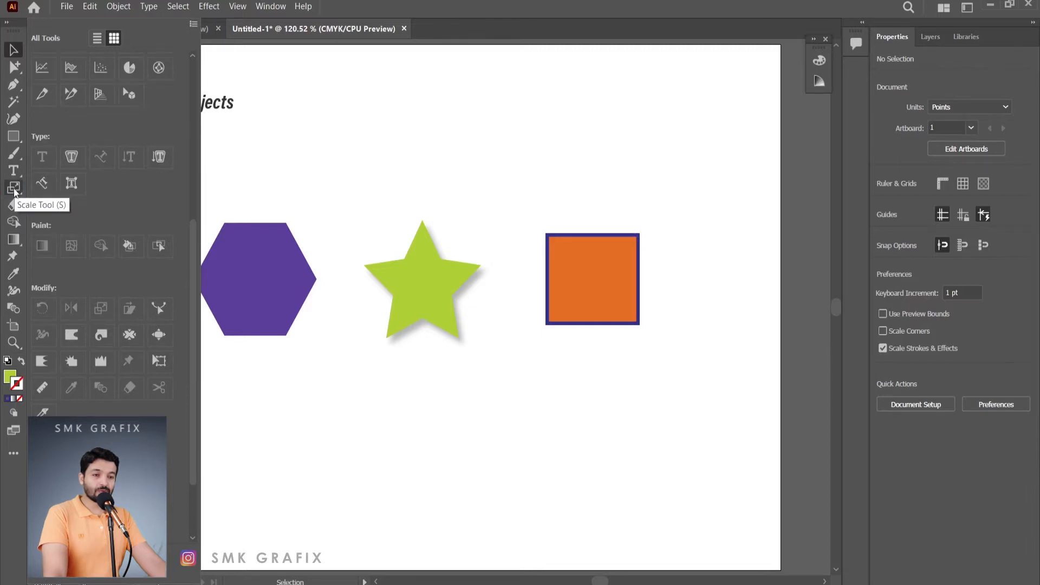
pyautogui.click(14, 188)
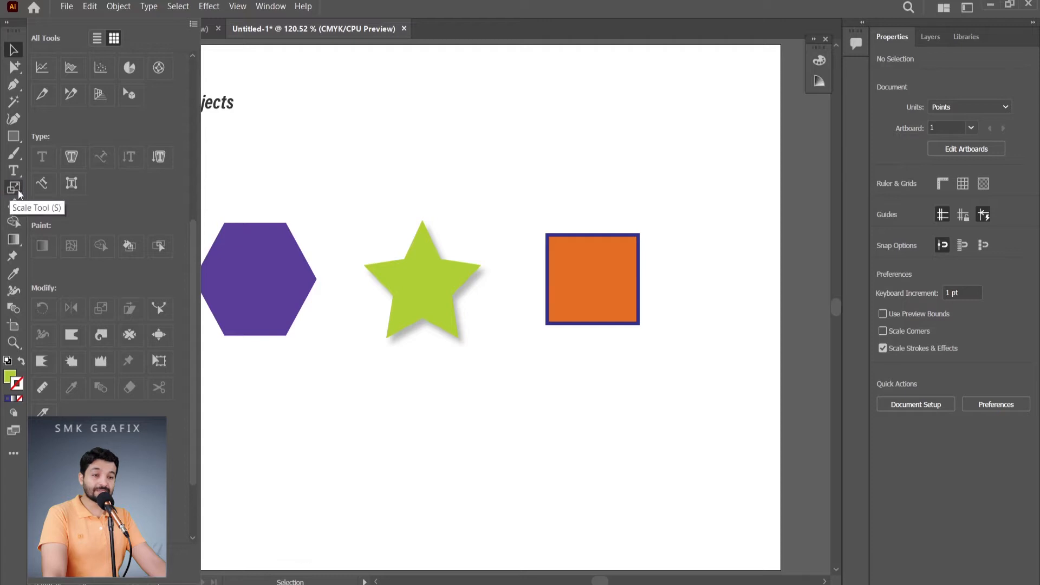
pyautogui.click(480, 190)
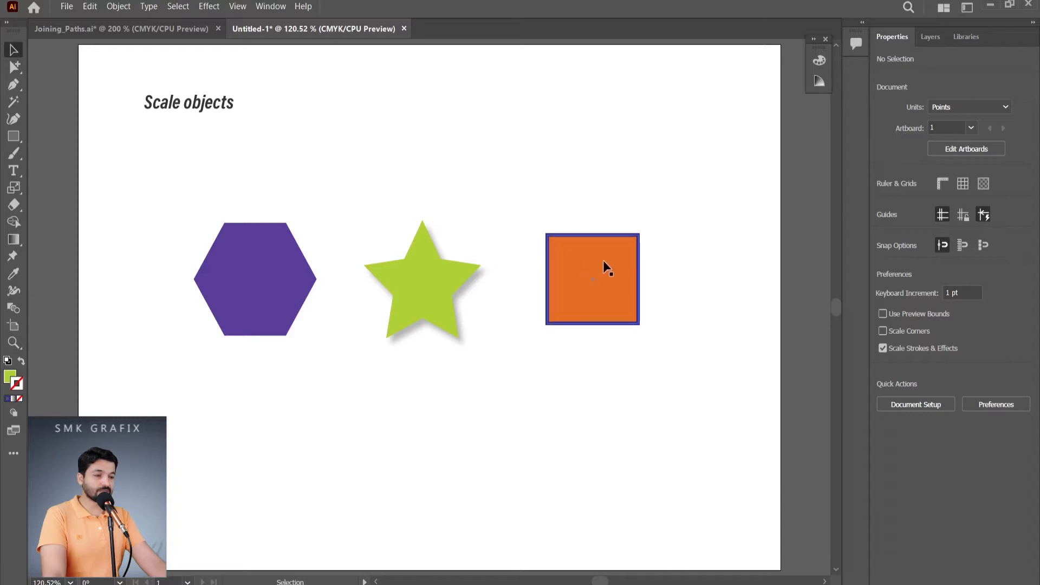
# - Select the orange rectangle, hide its bounding box and show it again
pyautogui.click(615, 250)
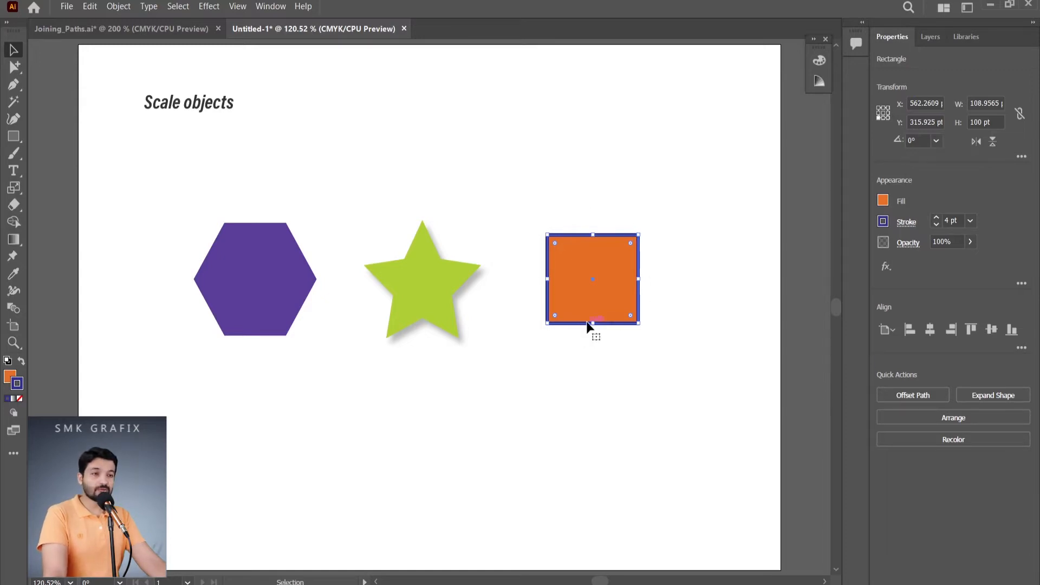
pyautogui.click(237, 6)
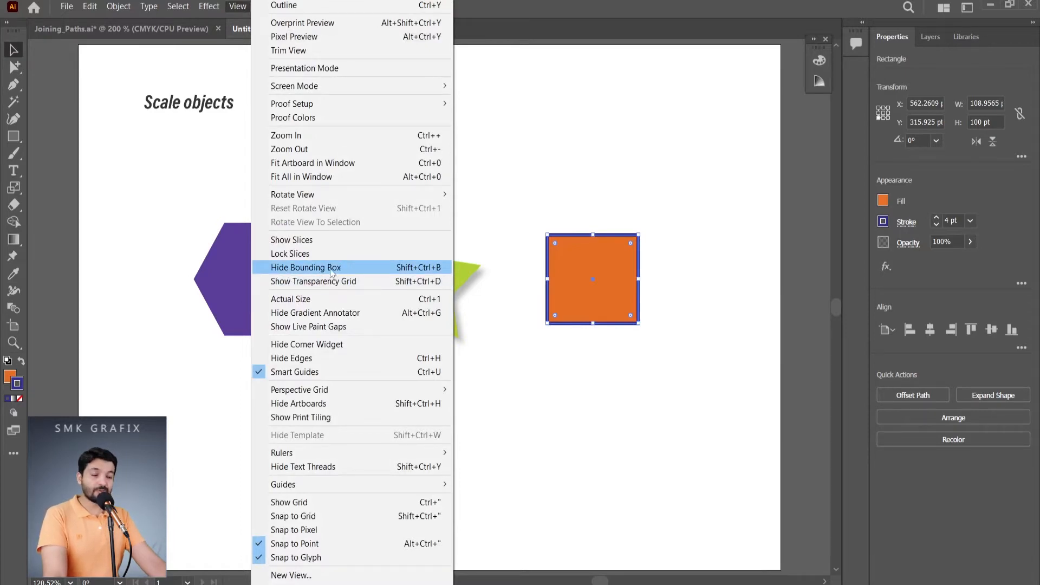
pyautogui.click(333, 268)
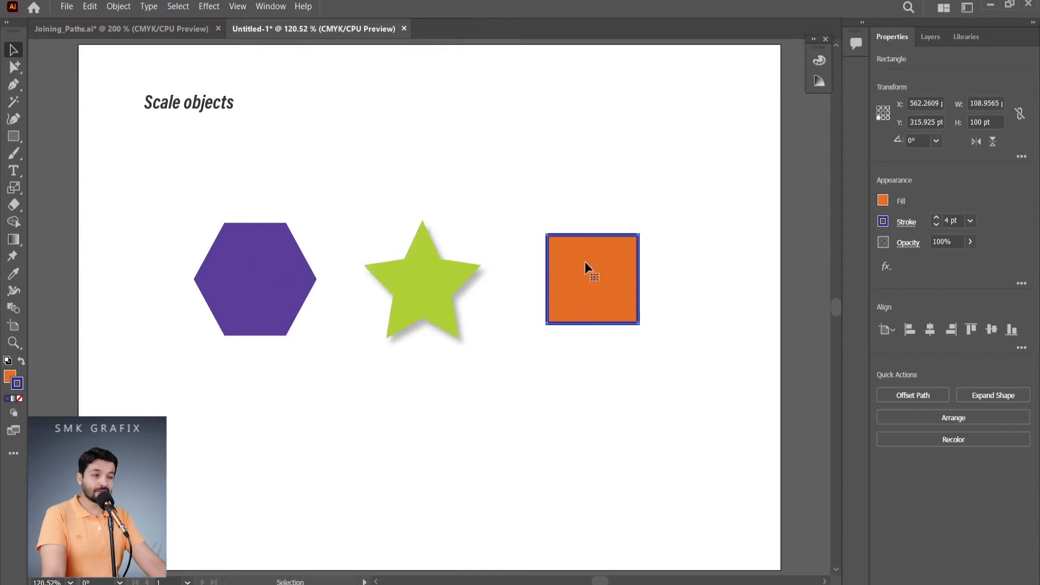
pyautogui.click(239, 7)
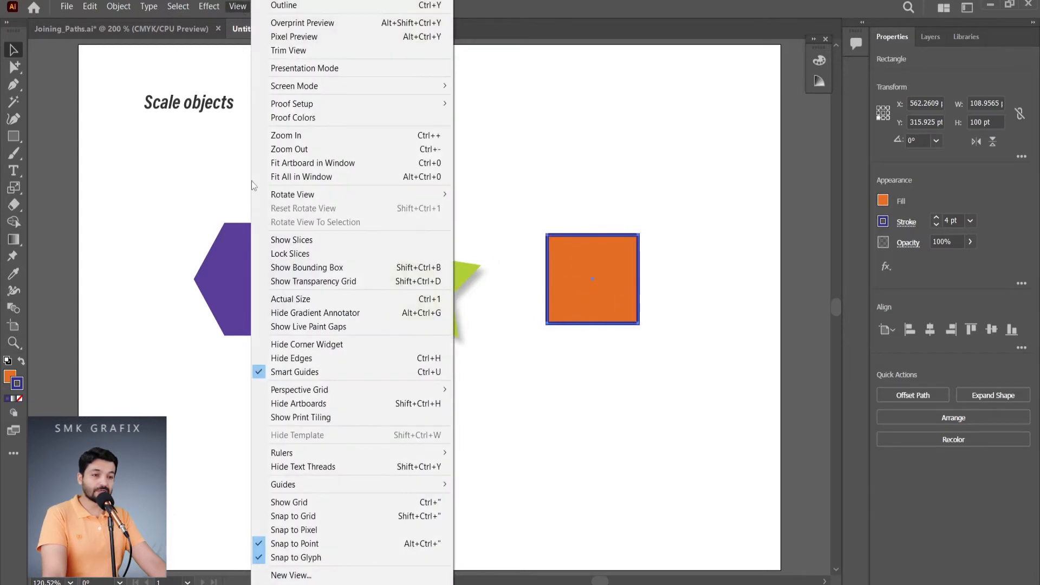
pyautogui.click(315, 270)
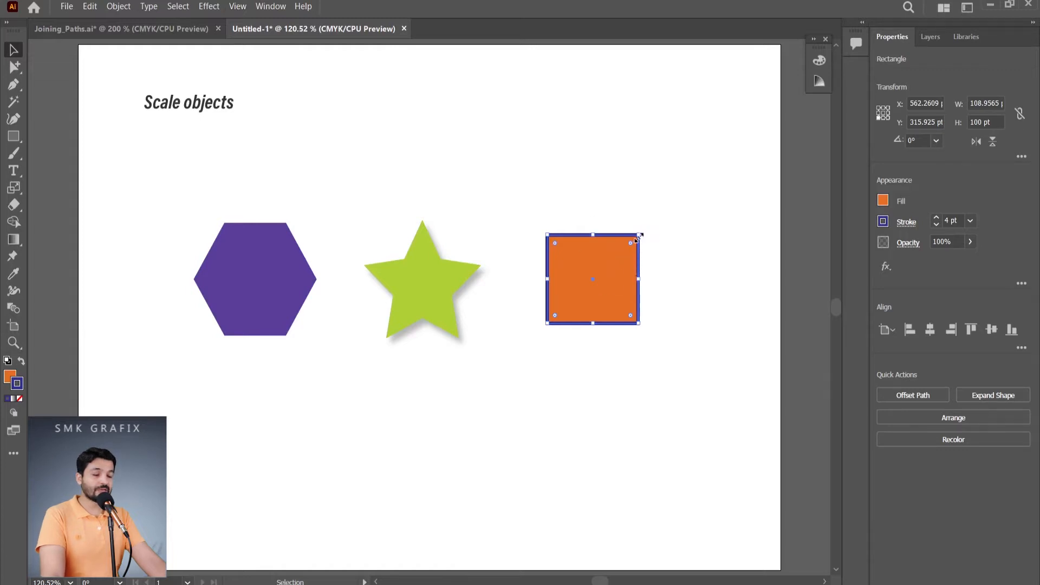
# - Enlarge the orange rectangle to about 185 by 168 pt and the green star to about 263 by 264 pt, placed between the other shapes
pyautogui.moveTo(638, 236); pyautogui.dragTo(702, 176)
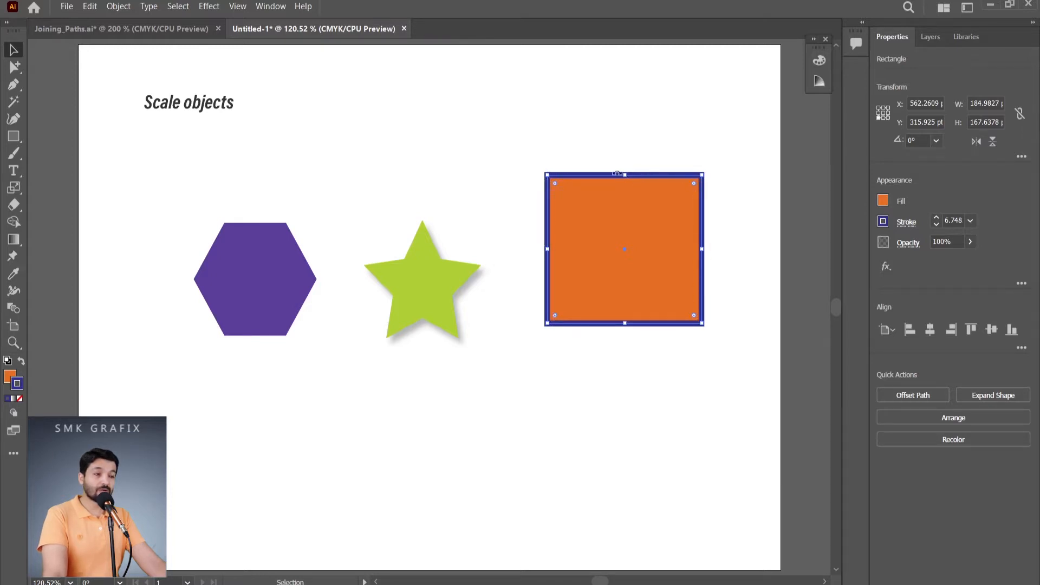
pyautogui.click(434, 284)
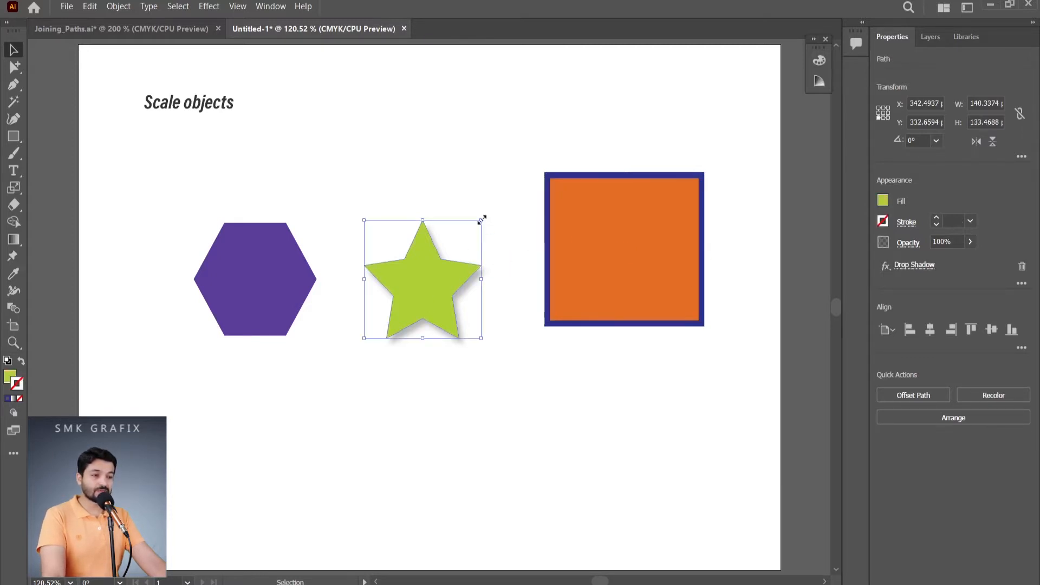
pyautogui.moveTo(481, 219); pyautogui.dragTo(584, 105)
pyautogui.moveTo(469, 237); pyautogui.dragTo(415, 241)
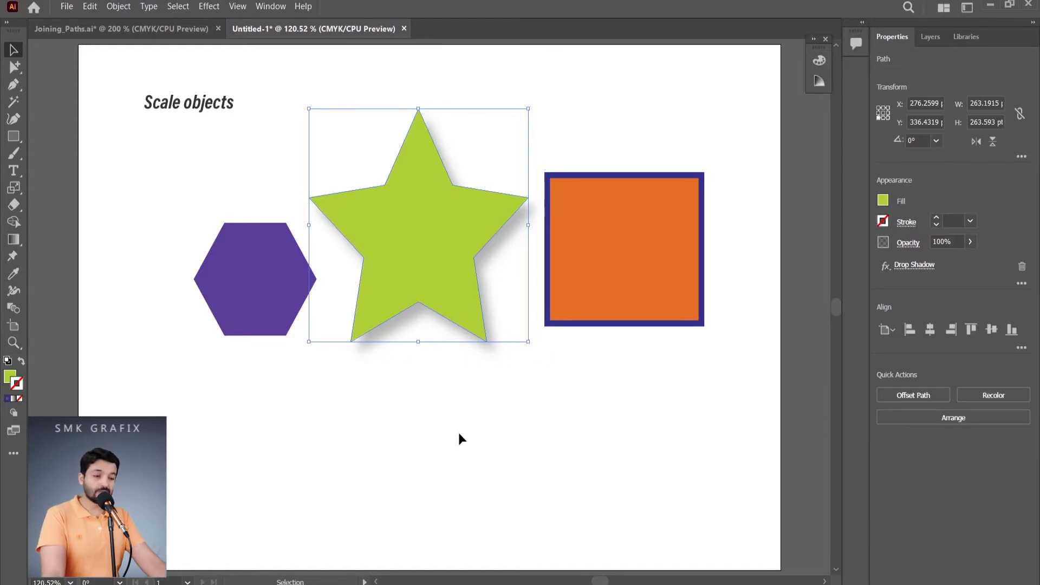
# - Turn off Scale Strokes & Effects in the general preferences
pyautogui.click(88, 7)
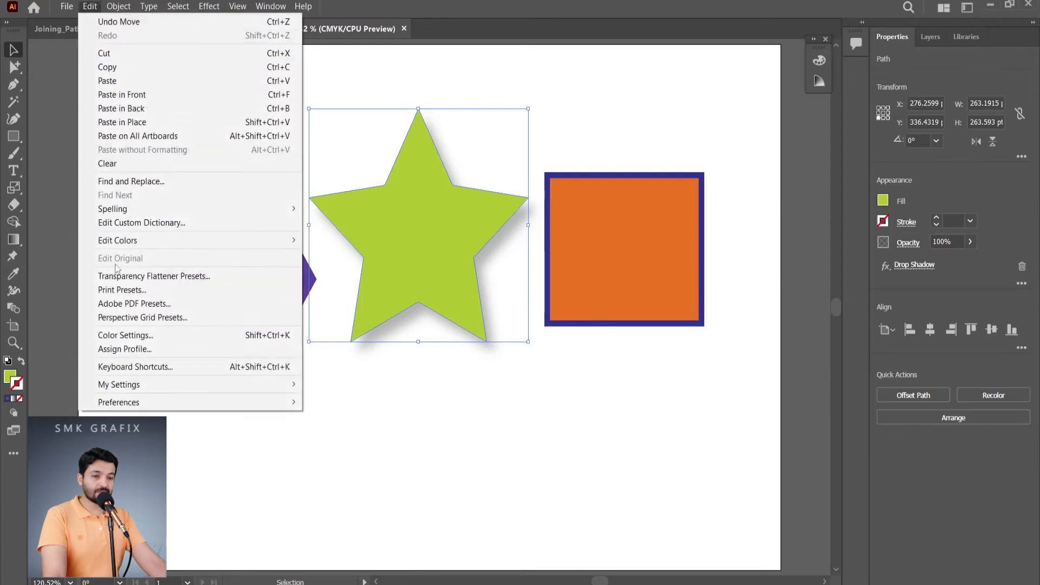
pyautogui.moveTo(121, 412)
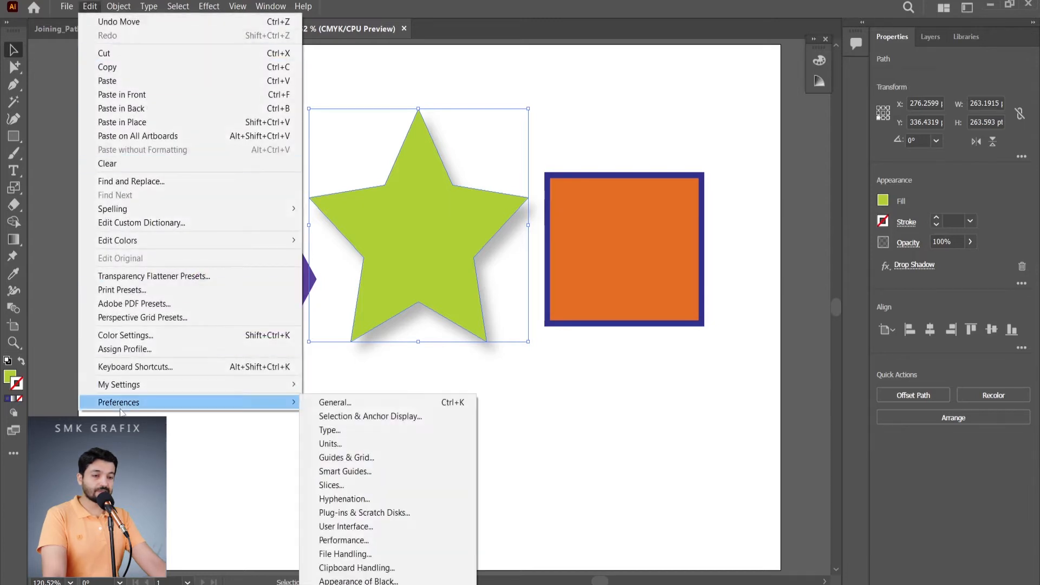
pyautogui.click(330, 403)
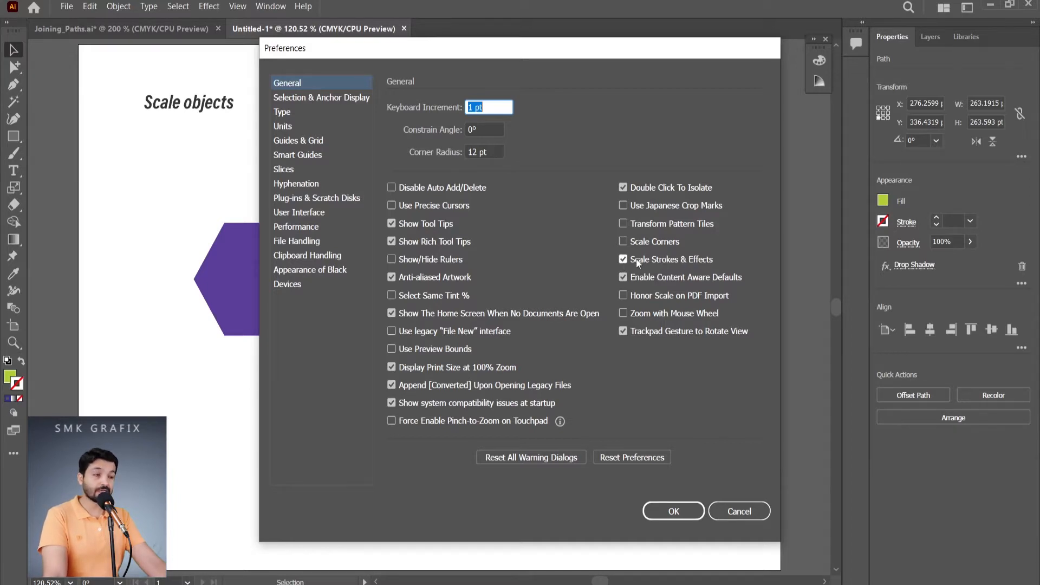
pyautogui.press('Return')
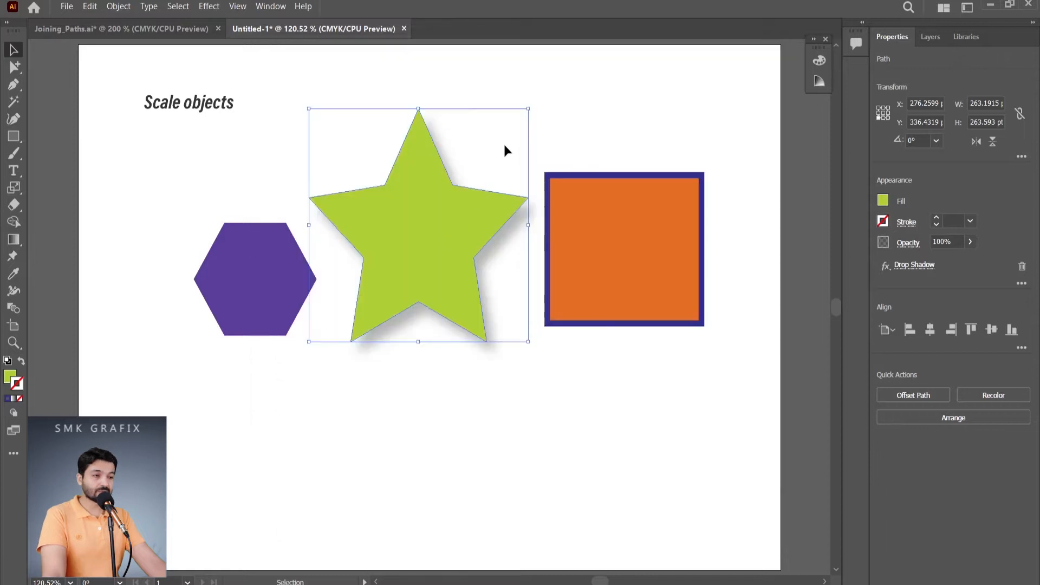
# - Shrink the green star to about 129 by 120 pt, scale down the orange rectangle, and reposition the star between the other shapes
pyautogui.moveTo(528, 108); pyautogui.dragTo(416, 236)
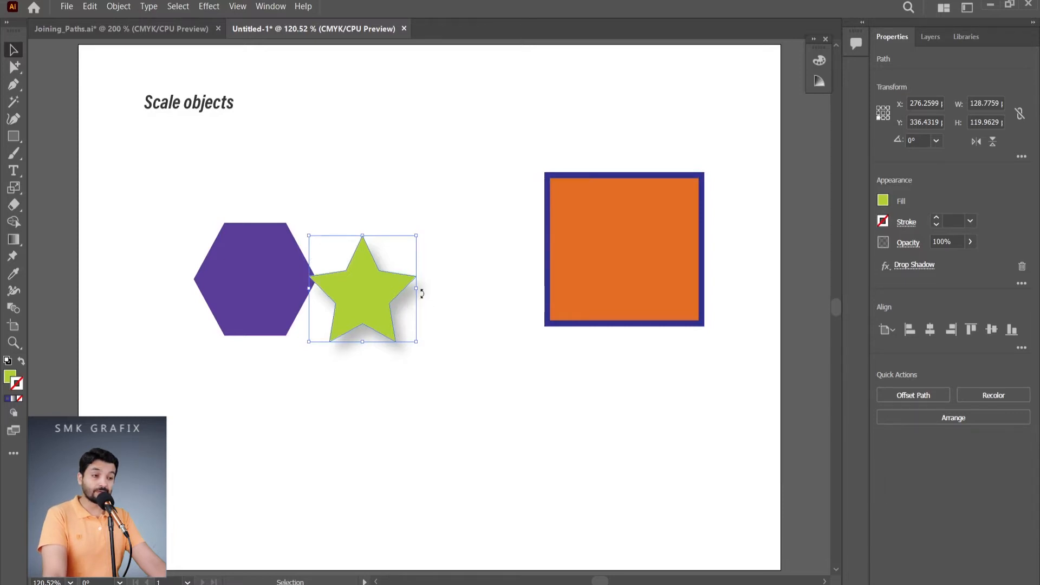
pyautogui.click(625, 211)
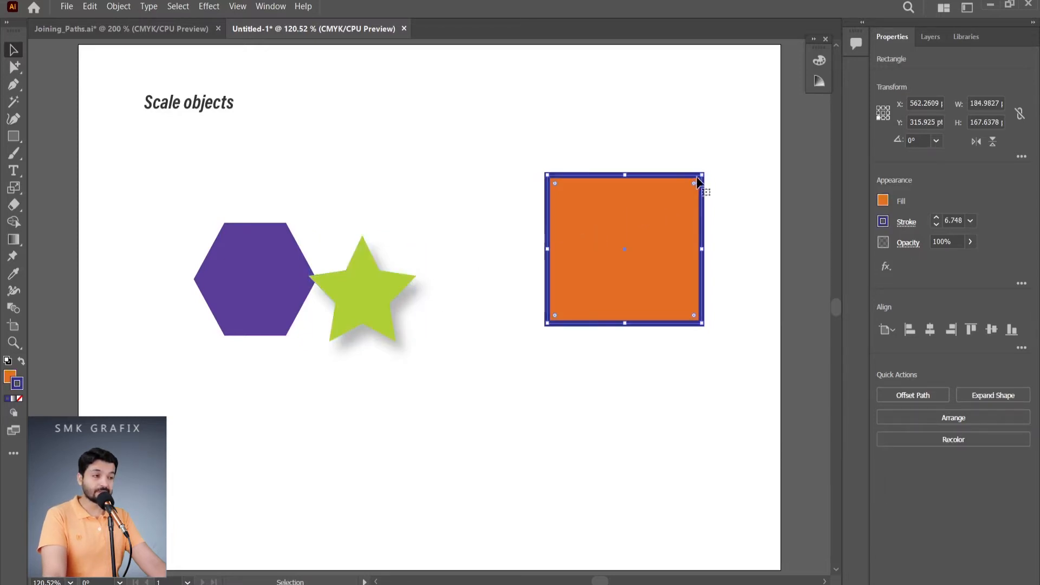
pyautogui.moveTo(703, 173); pyautogui.dragTo(577, 283)
pyautogui.click(579, 302)
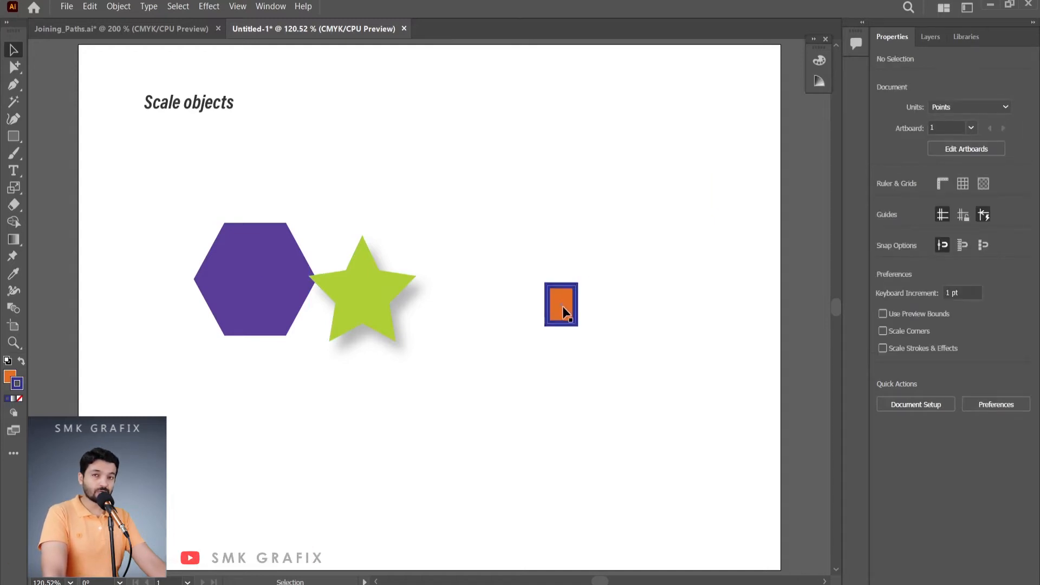
pyautogui.moveTo(399, 306); pyautogui.dragTo(496, 319)
pyautogui.click(524, 385)
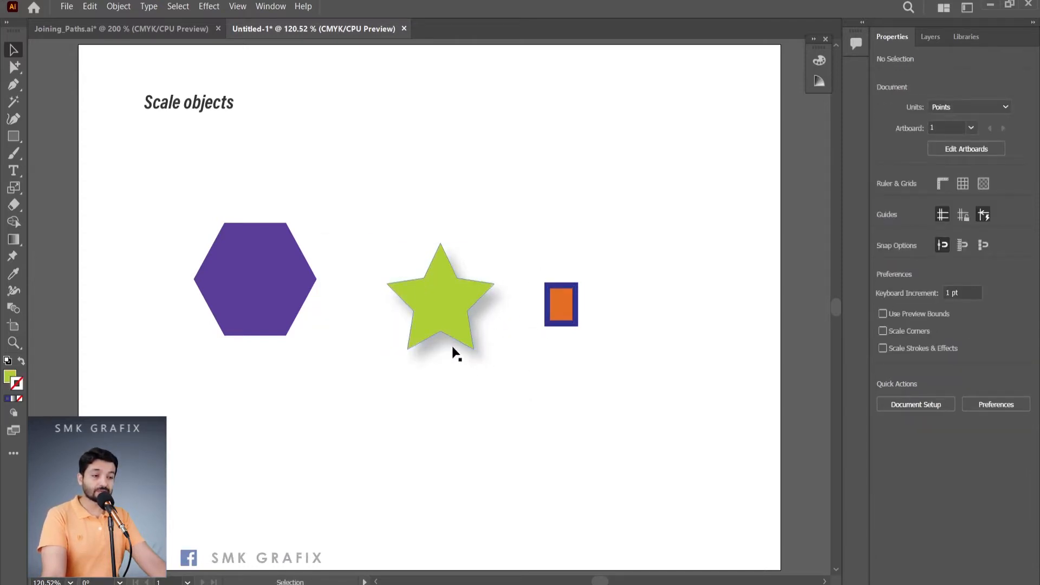
# - Turn on Scale Strokes & Effects in the general preferences
pyautogui.click(90, 6)
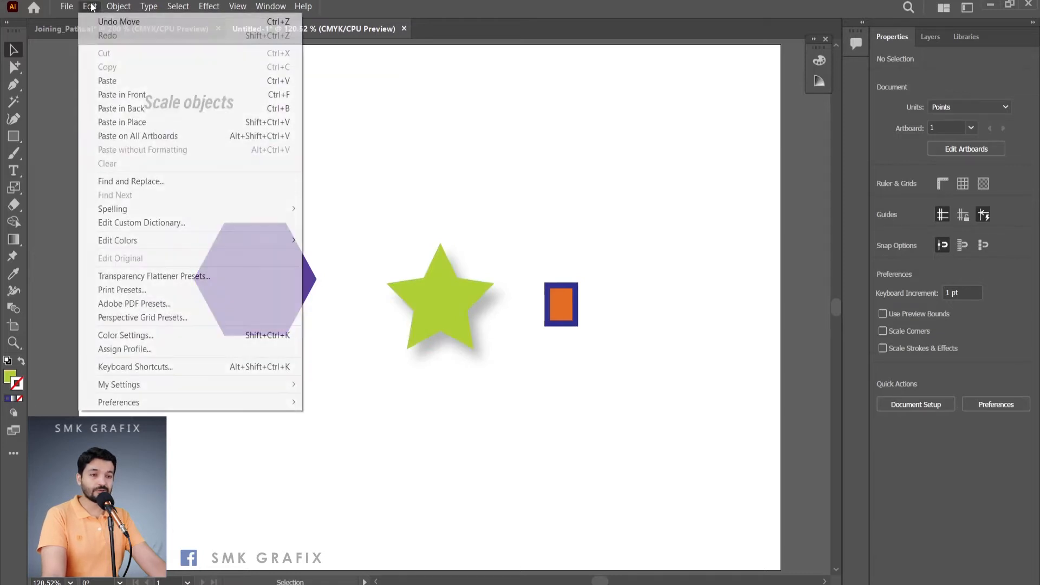
pyautogui.moveTo(118, 402)
pyautogui.click(325, 402)
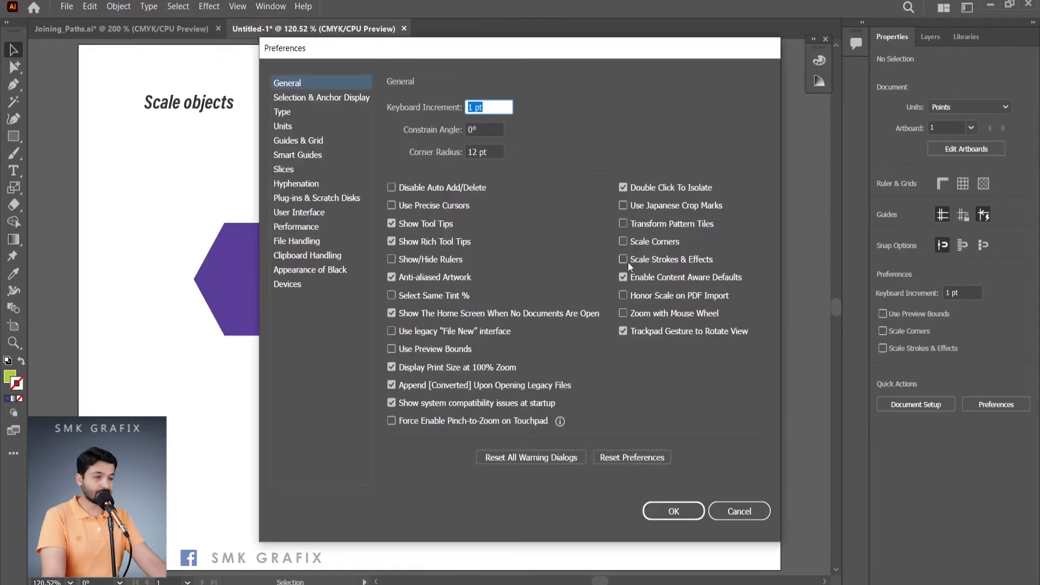
pyautogui.click(623, 259)
pyautogui.click(674, 511)
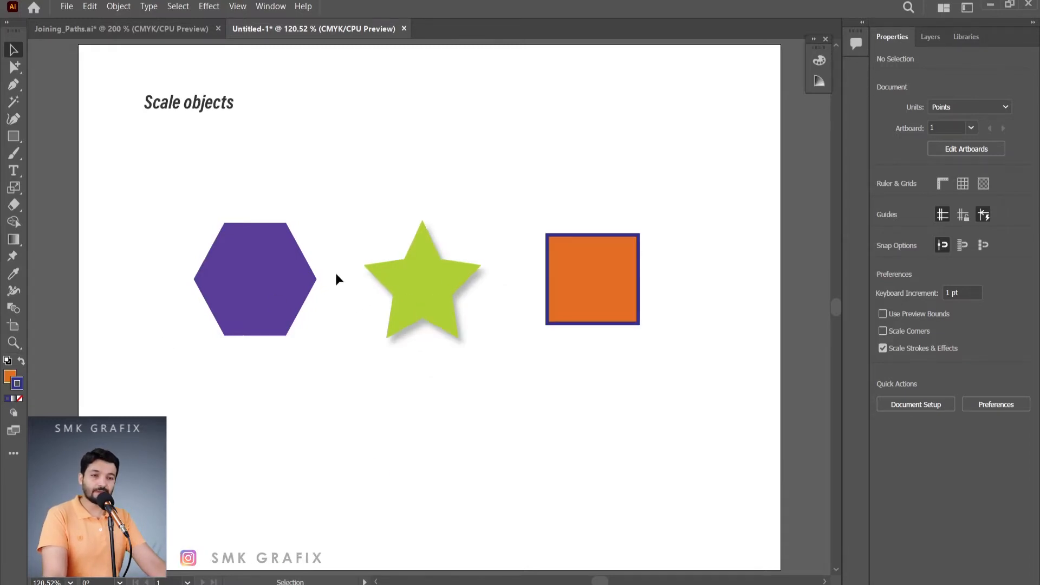
# - Scale the orange rectangle down about its centre to about 46 by 49 pt with the Scale tool
pyautogui.click(15, 188)
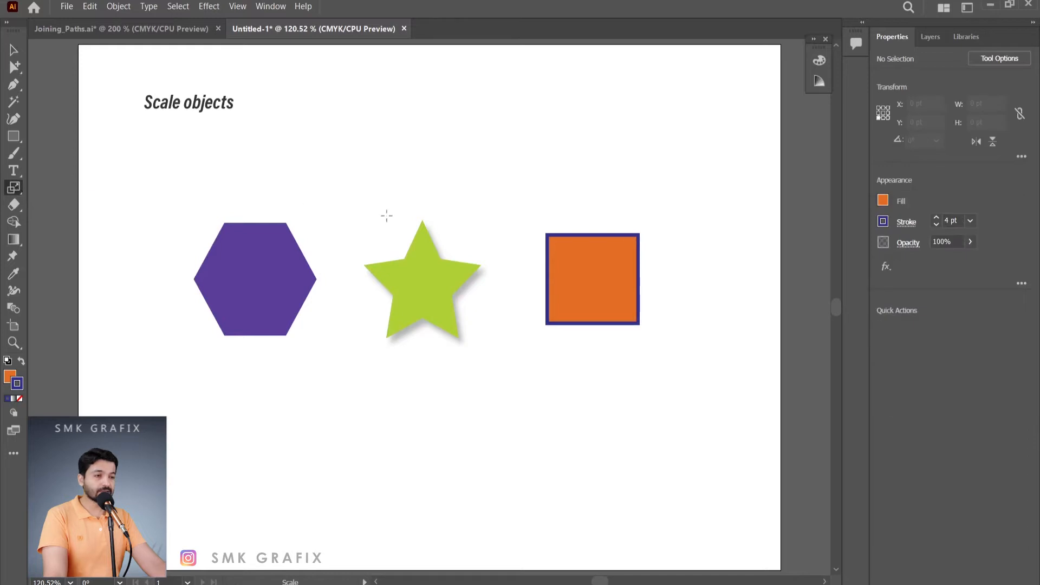
pyautogui.press('v')
pyautogui.click(586, 272)
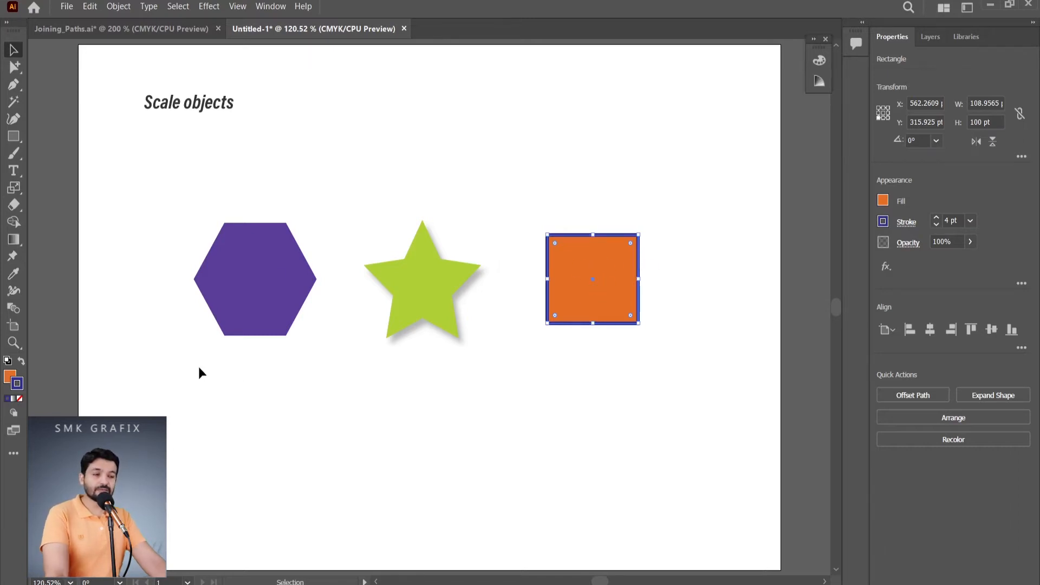
pyautogui.press('s')
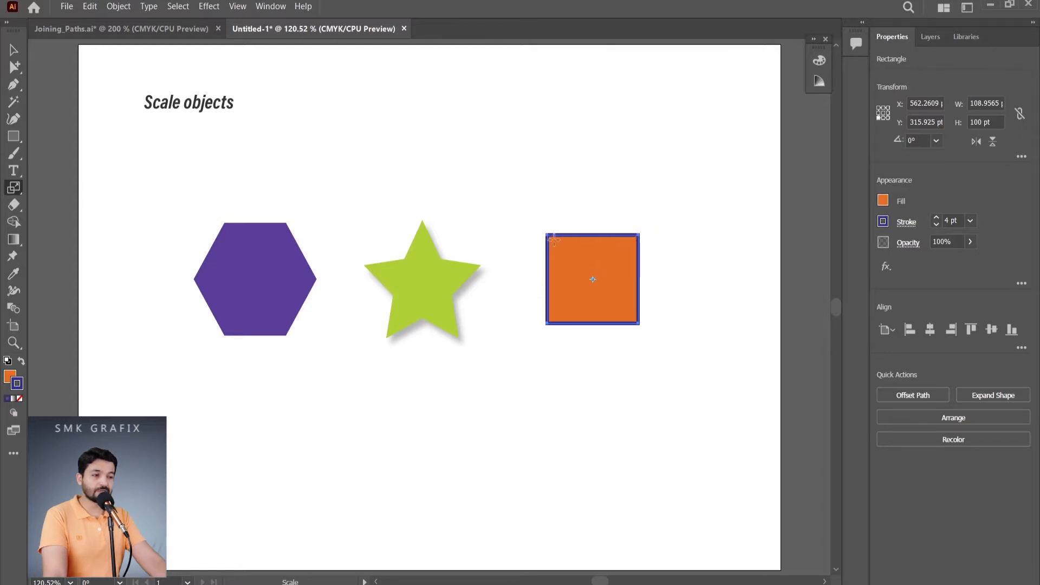
pyautogui.moveTo(630, 239)
pyautogui.mouseDown()
pyautogui.moveTo(669, 200)
pyautogui.moveTo(664, 223)
pyautogui.moveTo(632, 255)
pyautogui.moveTo(603, 244)
pyautogui.moveTo(599, 266)
pyautogui.moveTo(609, 259)
pyautogui.mouseUp()
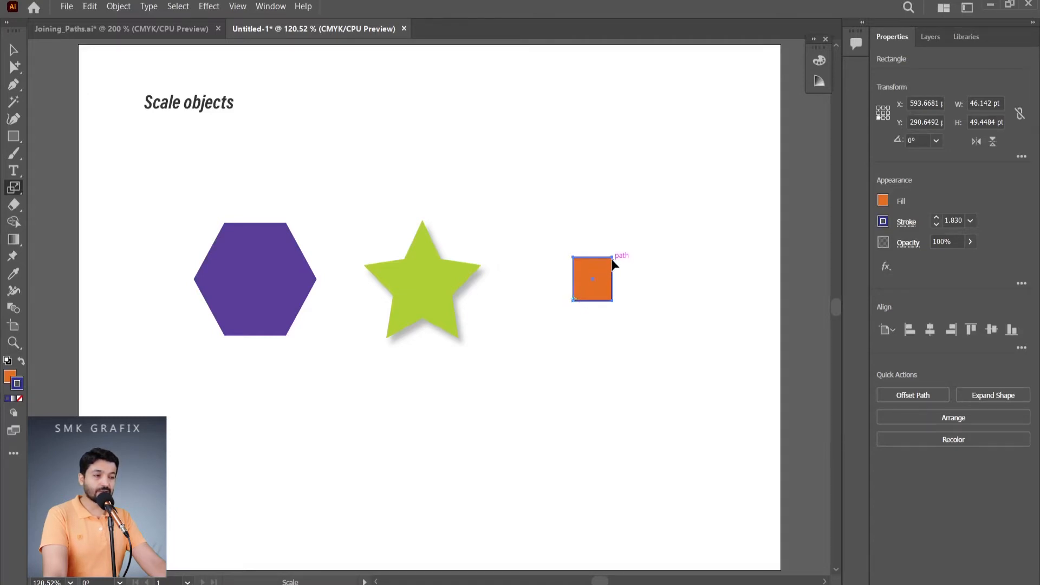
# - Scale the orange rectangle from its lower-left corner to about 77 by 85 pt, and from its upper-right corner to about 95 by 103 pt
pyautogui.moveTo(610, 264); pyautogui.dragTo(722, 138)
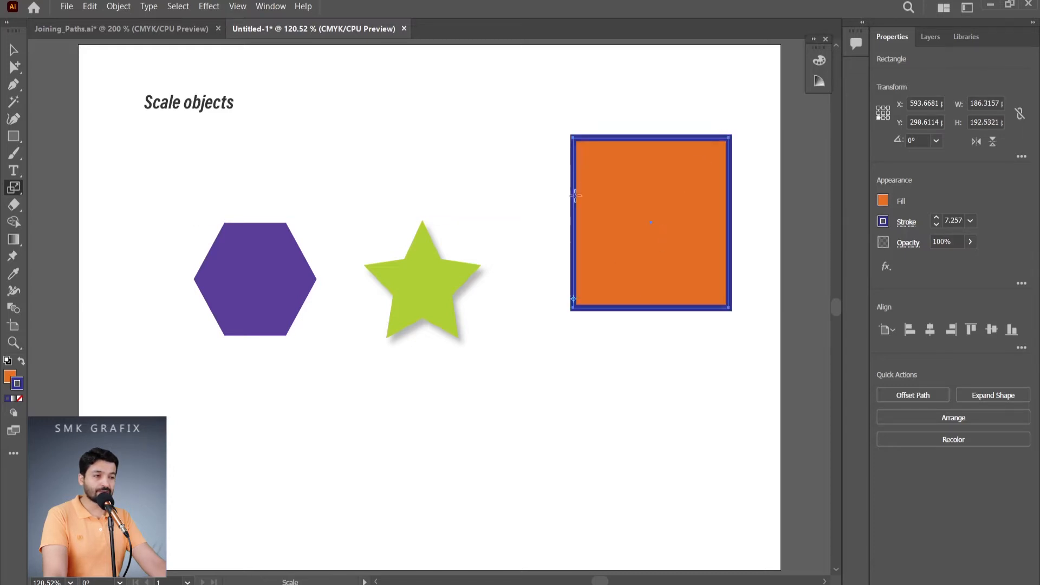
pyautogui.moveTo(585, 150)
pyautogui.mouseDown()
pyautogui.moveTo(581, 202)
pyautogui.moveTo(547, 186)
pyautogui.moveTo(606, 170)
pyautogui.moveTo(574, 163)
pyautogui.moveTo(577, 156)
pyautogui.moveTo(579, 230)
pyautogui.mouseUp()
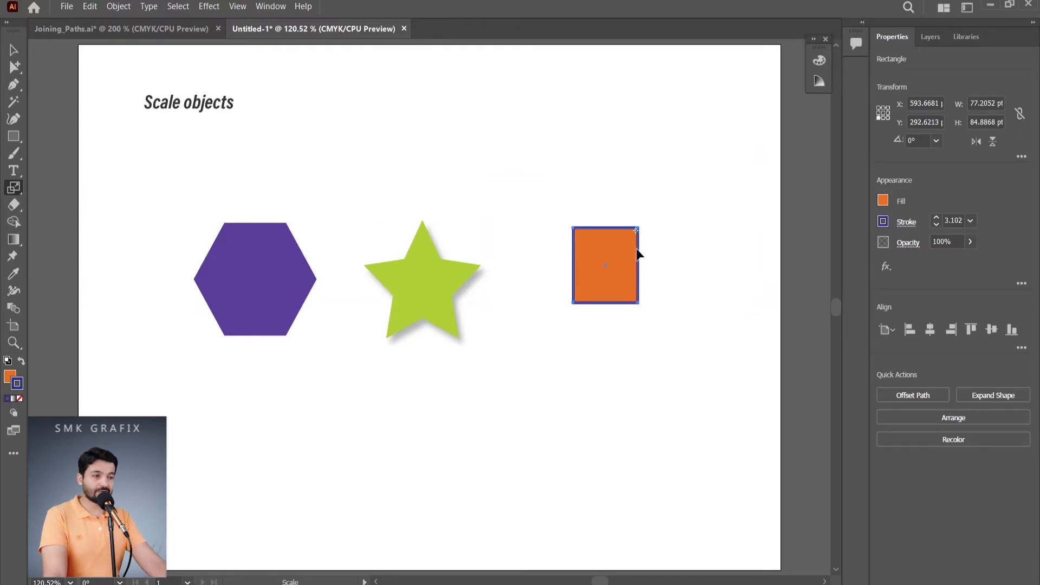
pyautogui.moveTo(579, 302); pyautogui.dragTo(525, 363)
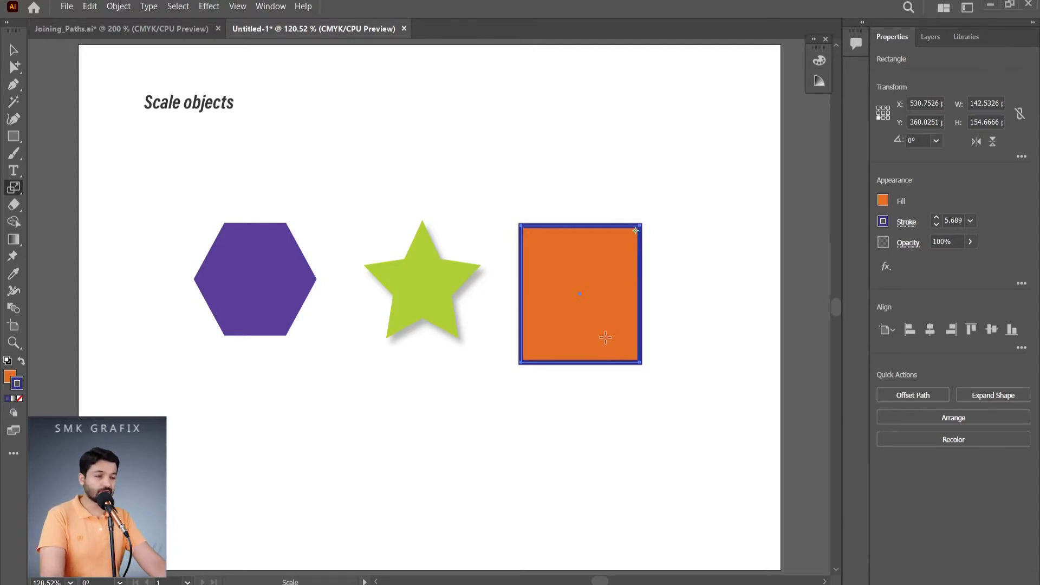
pyautogui.moveTo(599, 341); pyautogui.dragTo(508, 364)
pyautogui.moveTo(564, 328); pyautogui.dragTo(569, 321)
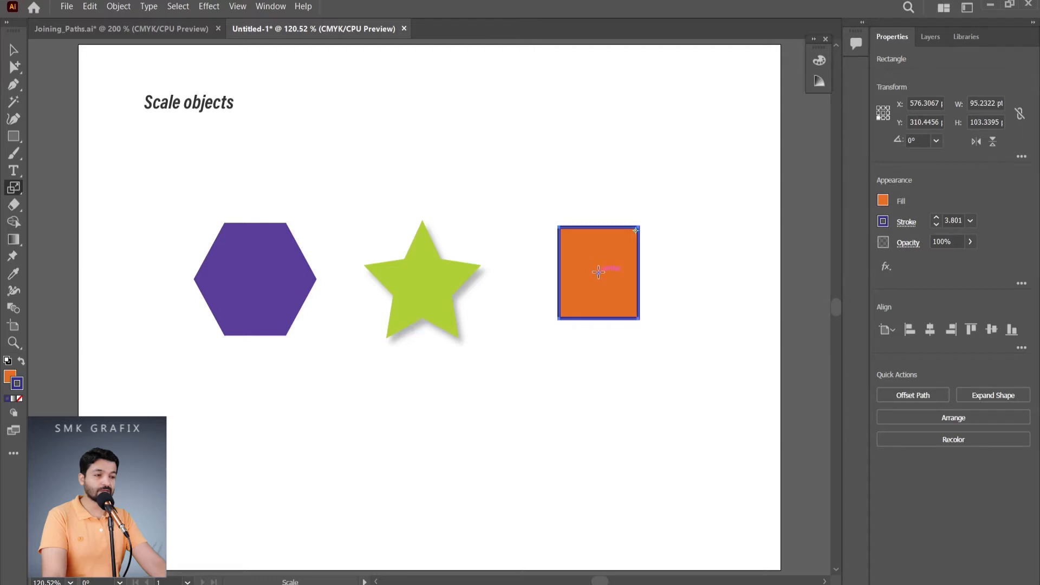
# - Scale the orange rectangle from a reference point at its centre to about 156 by 180 pt
pyautogui.moveTo(634, 314); pyautogui.dragTo(686, 366)
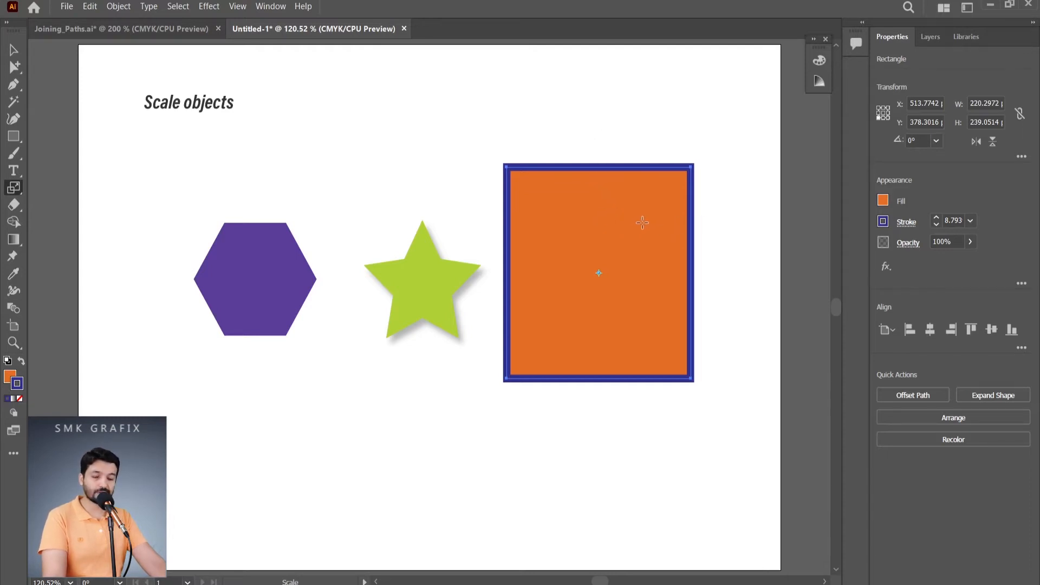
pyautogui.moveTo(620, 181); pyautogui.dragTo(602, 202)
pyautogui.moveTo(650, 232); pyautogui.dragTo(647, 393)
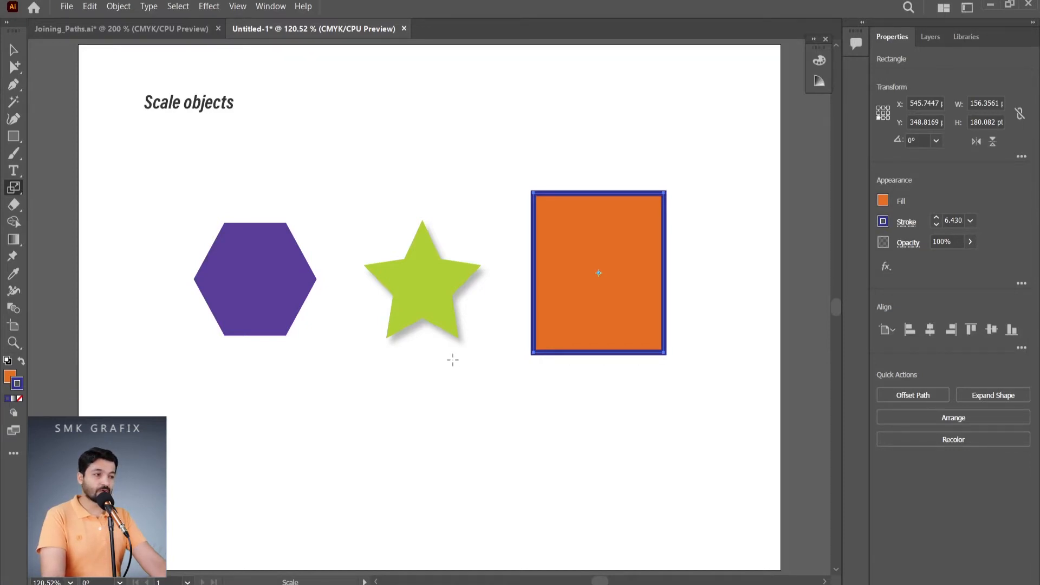
# - Open the Transform settings and place them clear of the orange rectangle
pyautogui.click(274, 7)
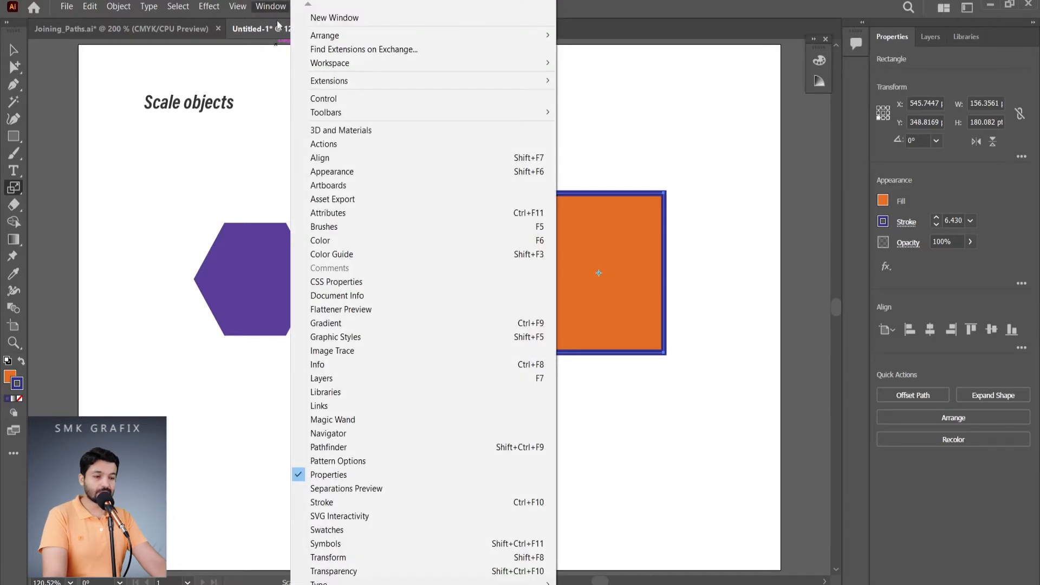
pyautogui.click(315, 561)
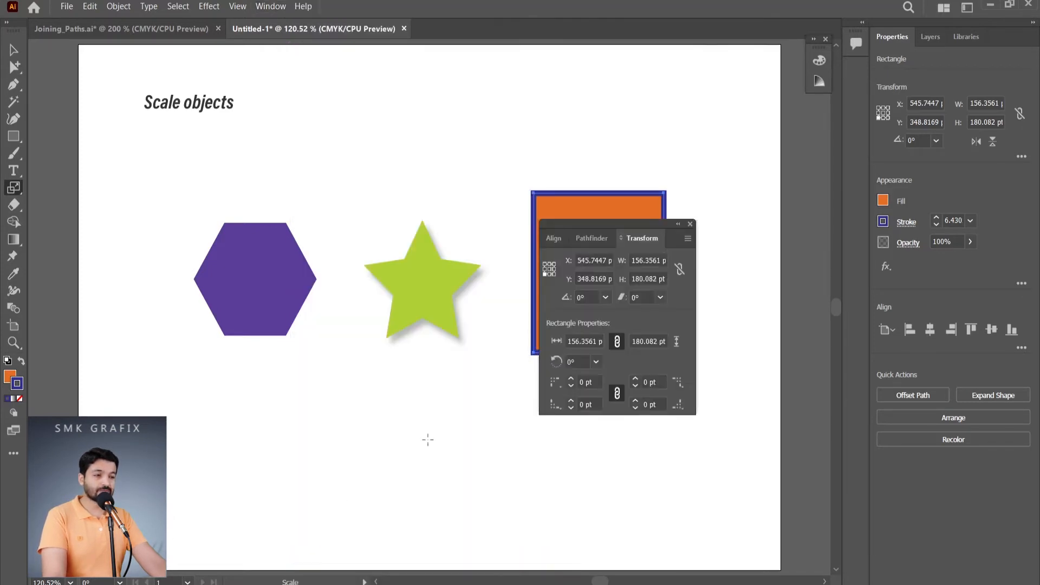
pyautogui.moveTo(613, 224); pyautogui.dragTo(754, 106)
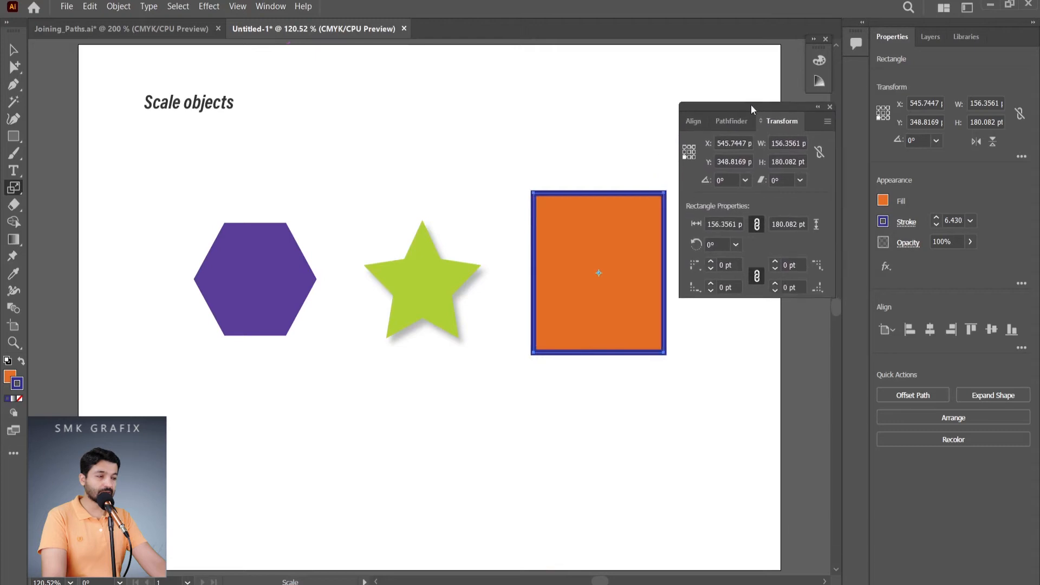
# - Select the green star, constrain its width and height proportions, and set its width to 50 pt
pyautogui.press('v')
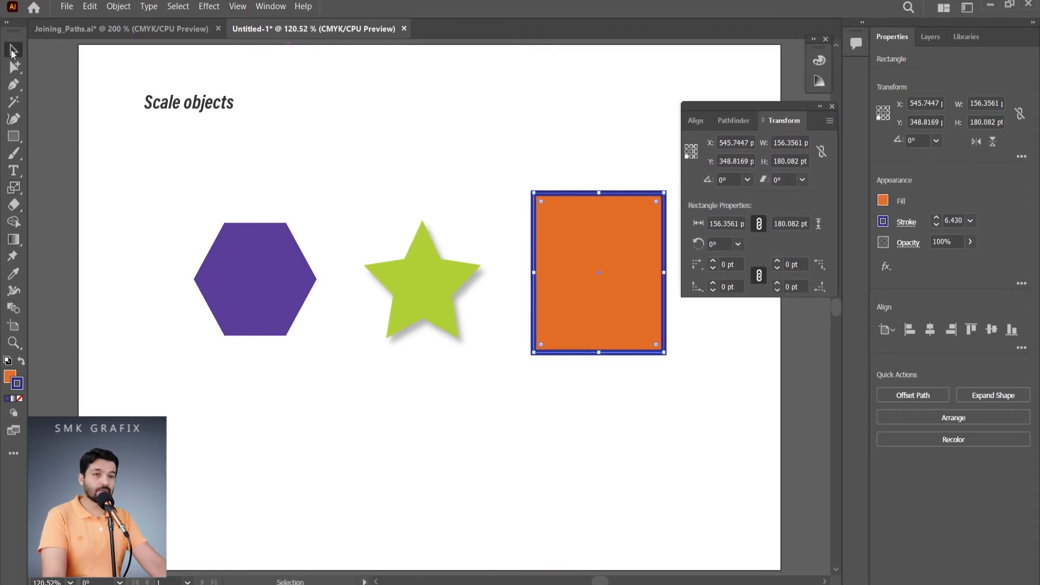
pyautogui.click(414, 295)
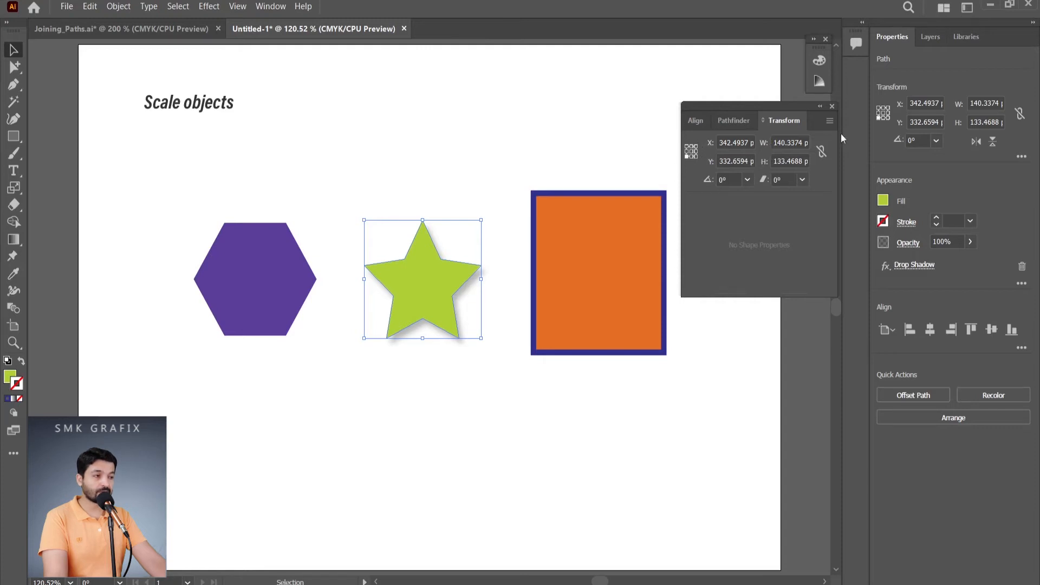
pyautogui.click(821, 153)
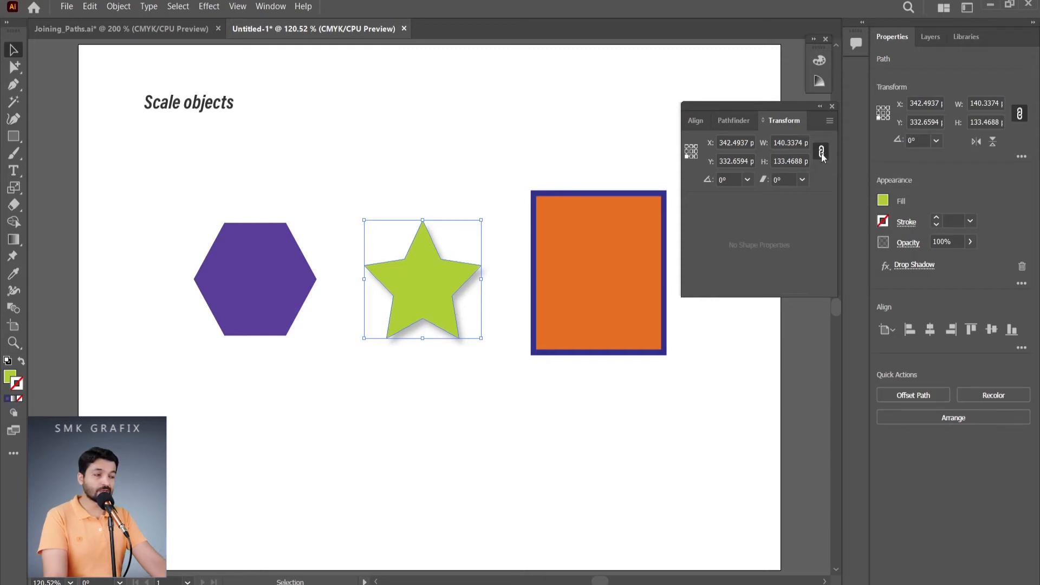
pyautogui.click(781, 144)
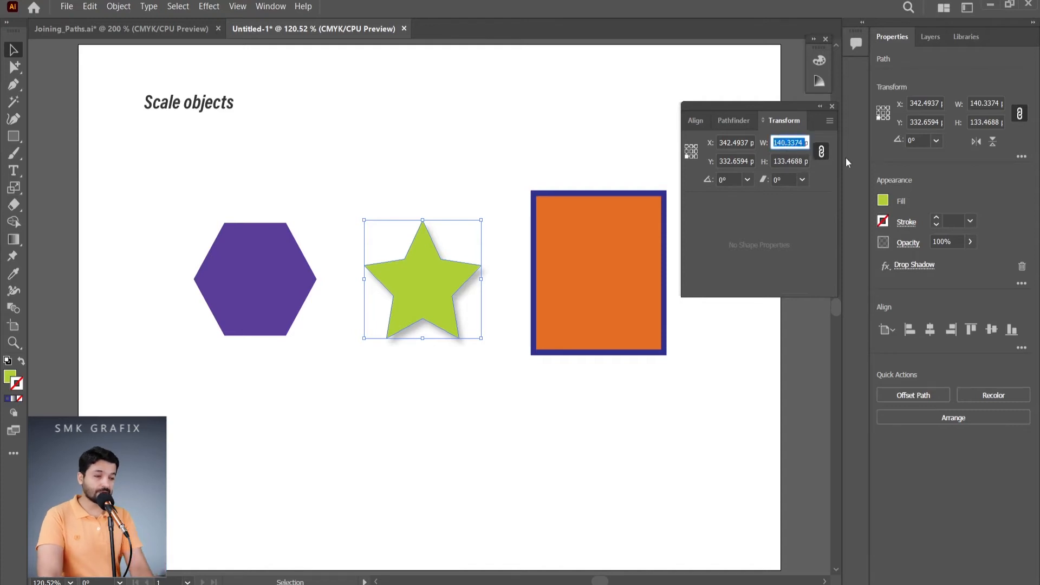
pyautogui.write('50')
pyautogui.press('Return')
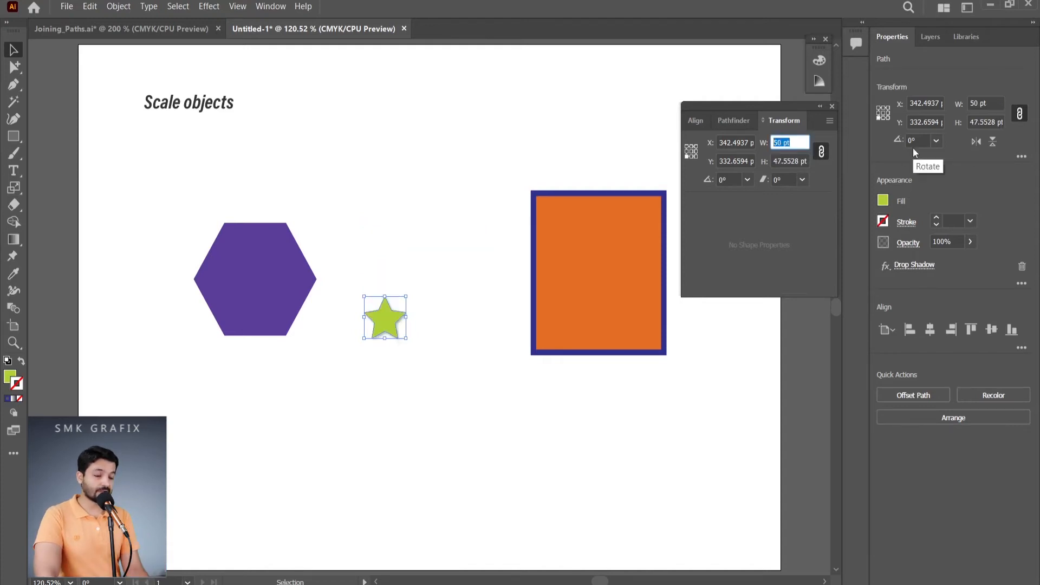
# - Set the star's width to 55 pt and increase it in small increments to 172 pt, keeping its proportions
pyautogui.write('55')
pyautogui.press('Return')
pyautogui.press('Up')
pyautogui.press('Up')
pyautogui.press('Up')
pyautogui.press('Up')
pyautogui.press('Up')
pyautogui.press('Up')
pyautogui.press('Up')
pyautogui.press('Up')
pyautogui.press('Up')
pyautogui.press('Up')
pyautogui.press('Up')
pyautogui.press('Up')
pyautogui.press('Up')
pyautogui.press('Up')
pyautogui.press('Up')
pyautogui.press('Up')
pyautogui.press('Up')
pyautogui.press('Up')
pyautogui.press('Up')
pyautogui.press('Up')
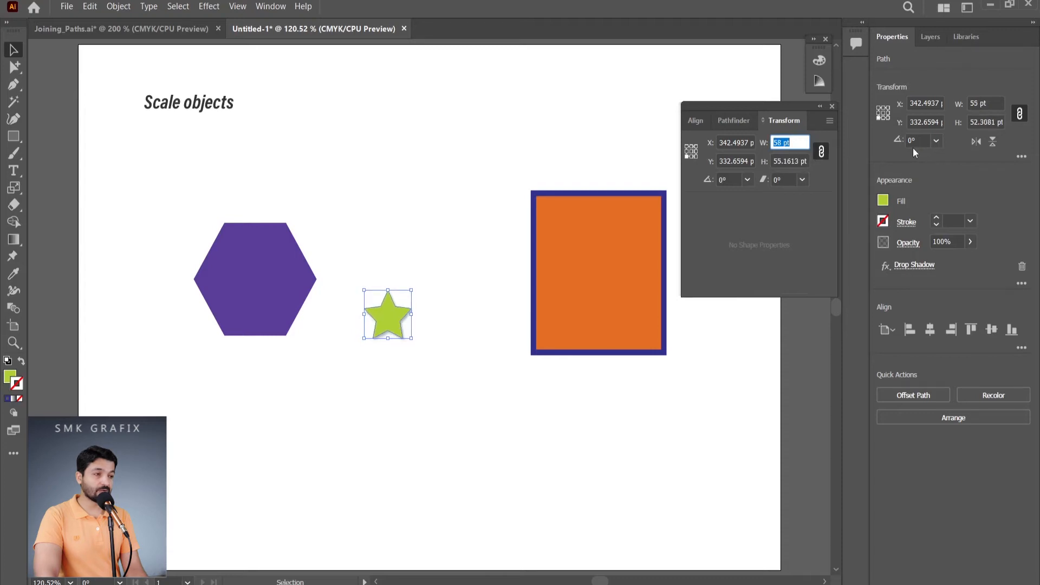
pyautogui.press('Up')
pyautogui.press('Up')
pyautogui.press('Up')
pyautogui.press('Up')
pyautogui.press('Up')
pyautogui.press('Up')
pyautogui.press('Up')
pyautogui.press('Up')
pyautogui.press('Up')
pyautogui.press('Up')
pyautogui.press('Up')
pyautogui.press('Up')
pyautogui.press('Up')
pyautogui.press('Up')
pyautogui.press('Up')
pyautogui.press('Up')
pyautogui.press('Up')
pyautogui.press('Up')
pyautogui.press('Up')
pyautogui.press('Up')
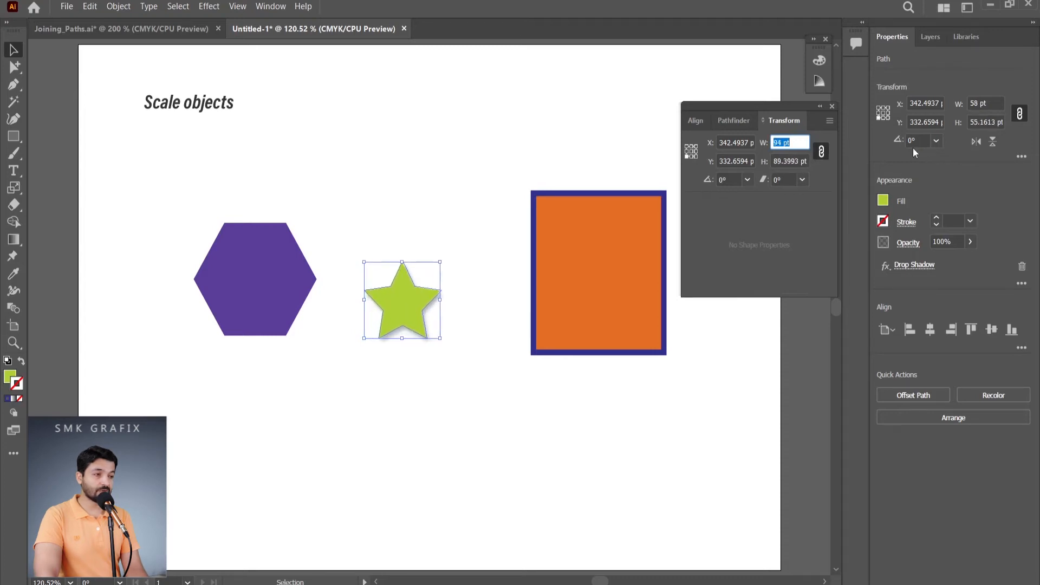
pyautogui.press('Up')
pyautogui.press('Up')
pyautogui.press('Up')
pyautogui.press('Up')
pyautogui.press('Up')
pyautogui.press('Up')
pyautogui.press('Up')
pyautogui.press('Up')
pyautogui.press('Up')
pyautogui.press('Up')
pyautogui.press('Up')
pyautogui.press('Up')
pyautogui.press('Up')
pyautogui.press('Up')
pyautogui.press('Up')
pyautogui.press('Up')
pyautogui.press('Up')
pyautogui.press('Up')
pyautogui.press('Up')
pyautogui.press('Up')
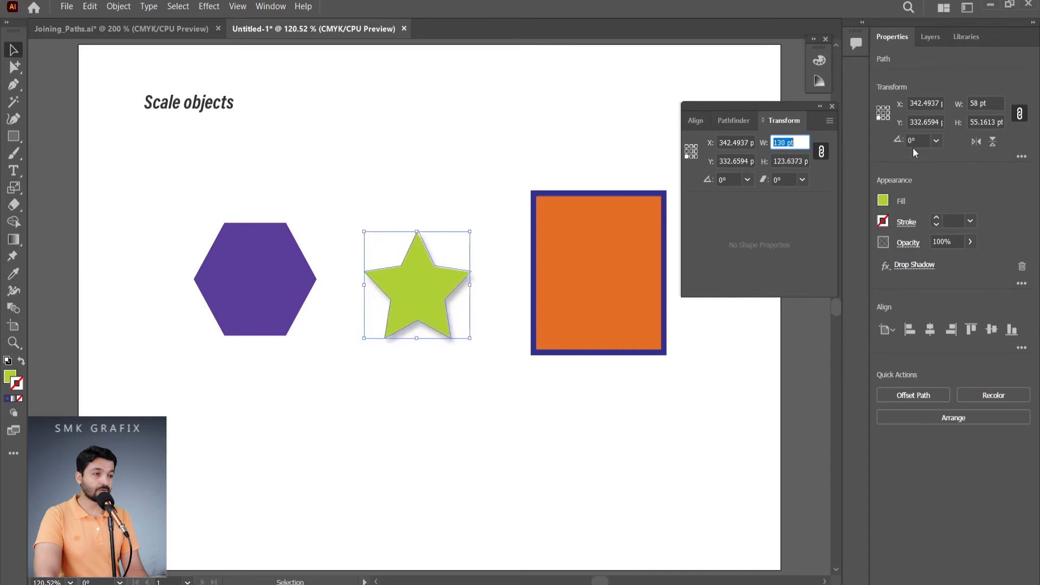
pyautogui.press('Up')
pyautogui.press('Up')
pyautogui.press('Up')
pyautogui.press('Up')
pyautogui.press('Up')
pyautogui.press('Up')
pyautogui.press('Up')
pyautogui.press('Up')
pyautogui.press('Up')
pyautogui.press('Up')
pyautogui.press('Up')
pyautogui.press('Up')
pyautogui.press('Up')
pyautogui.press('Up')
pyautogui.press('Up')
pyautogui.press('Up')
pyautogui.press('Up')
pyautogui.press('Up')
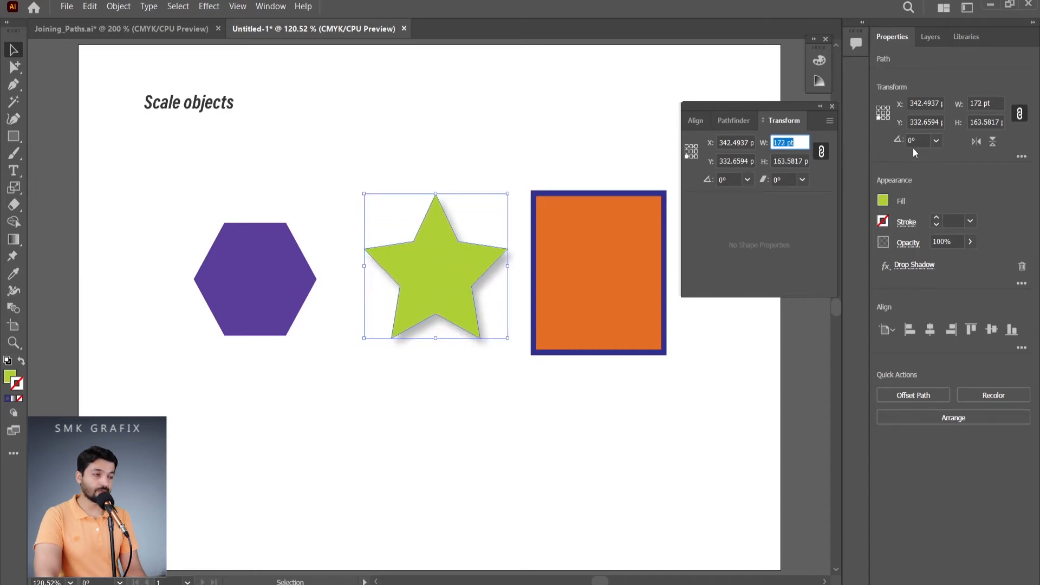
# - Reduce the star's width in small increments to 137 pt with proportions constrained
pyautogui.press('Down')
pyautogui.press('Down')
pyautogui.press('Down')
pyautogui.press('Down')
pyautogui.press('Down')
pyautogui.press('Down')
pyautogui.press('Down')
pyautogui.press('Down')
pyautogui.press('Down')
pyautogui.press('Down')
pyautogui.press('Down')
pyautogui.press('Down')
pyautogui.press('Down')
pyautogui.press('Down')
pyautogui.press('Down')
pyautogui.press('Down')
pyautogui.press('Down')
pyautogui.press('Down')
pyautogui.press('Down')
pyautogui.press('Down')
pyautogui.press('Down')
pyautogui.press('Down')
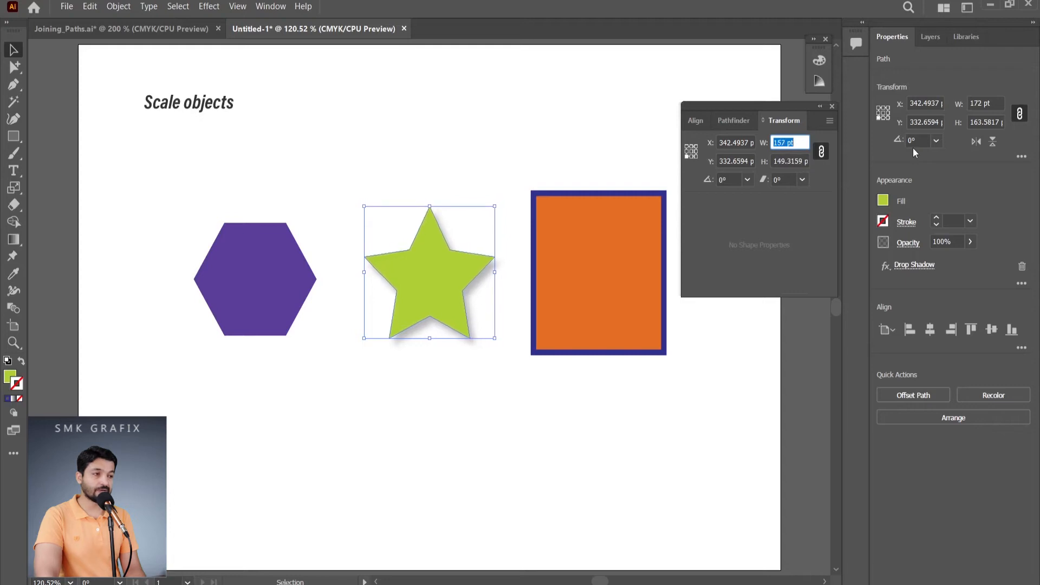
pyautogui.press('Down')
pyautogui.press('Down')
pyautogui.press('Down')
pyautogui.press('Down')
pyautogui.press('Down')
pyautogui.press('Down')
pyautogui.press('Down')
pyautogui.press('Down')
pyautogui.press('Down')
pyautogui.press('Down')
pyautogui.press('Down')
pyautogui.press('Down')
pyautogui.press('Down')
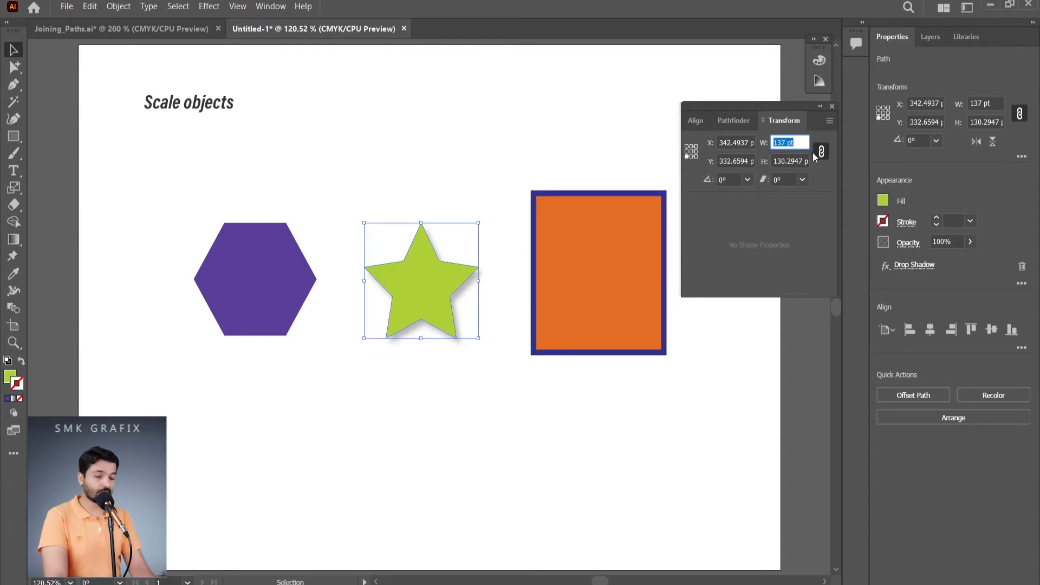
# - Increase the star's width in small increments to 170 pt with proportions constrained
pyautogui.press('Up')
pyautogui.press('Up')
pyautogui.press('Up')
pyautogui.press('Up')
pyautogui.press('Up')
pyautogui.press('Up')
pyautogui.press('Up')
pyautogui.press('Up')
pyautogui.press('Up')
pyautogui.press('Up')
pyautogui.press('Up')
pyautogui.press('Up')
pyautogui.press('Up')
pyautogui.press('Up')
pyautogui.press('Up')
pyautogui.press('Up')
pyautogui.press('Up')
pyautogui.press('Up')
pyautogui.press('Up')
pyautogui.press('Up')
pyautogui.press('Up')
pyautogui.press('Up')
pyautogui.press('Up')
pyautogui.press('Up')
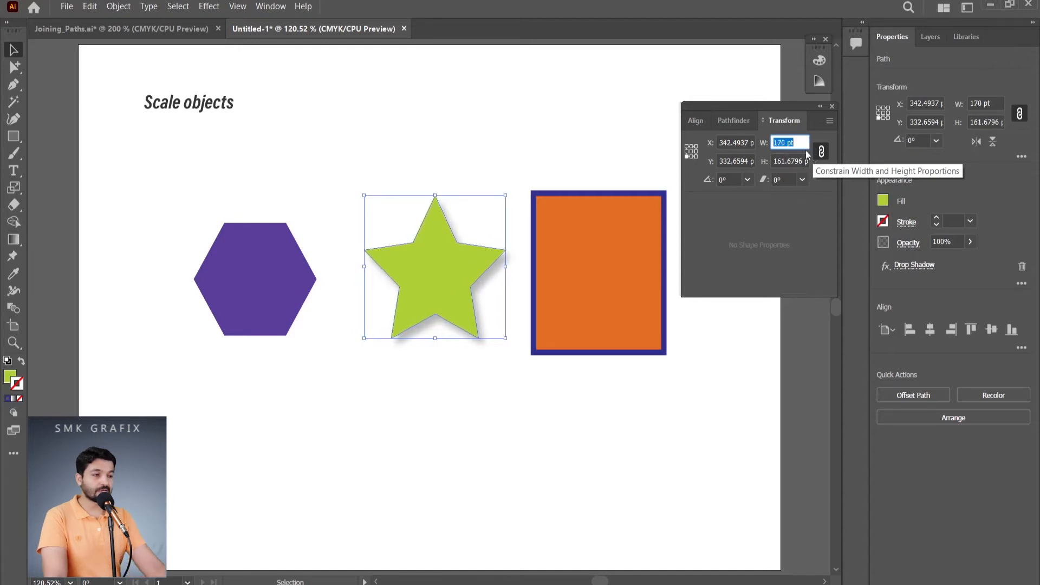
# - Set the star's reference point to its centre and increase its width in small increments to 189 pt with proportions constrained
pyautogui.click(690, 156)
pyautogui.click(692, 152)
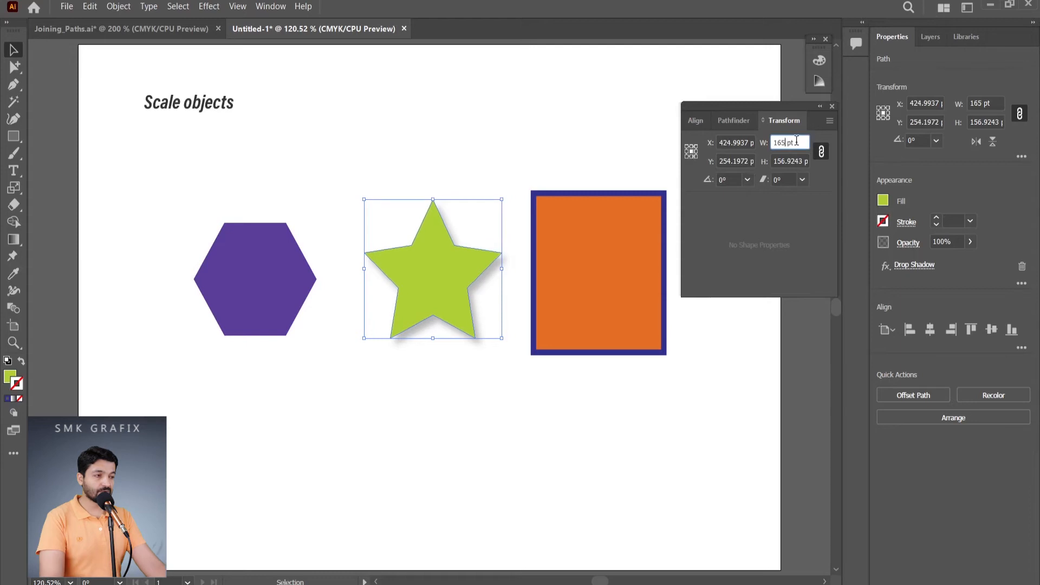
pyautogui.moveTo(795, 143); pyautogui.dragTo(760, 142)
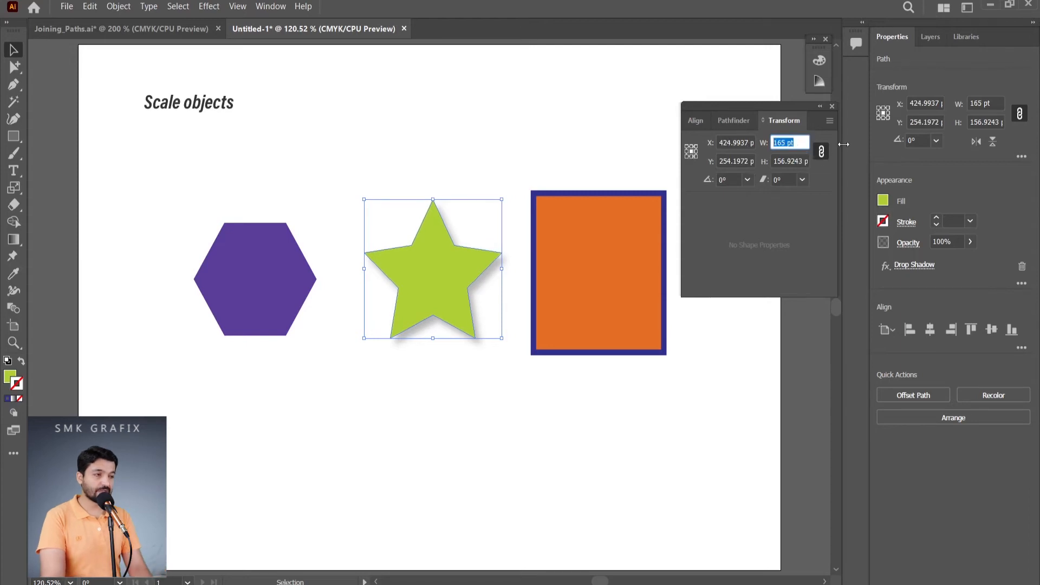
pyautogui.press('Up')
pyautogui.press('Up')
pyautogui.press('Up')
pyautogui.press('Up')
pyautogui.press('Up')
pyautogui.press('Up')
pyautogui.press('Up')
pyautogui.press('Up')
pyautogui.press('Up')
pyautogui.press('Up')
pyautogui.press('Up')
pyautogui.press('Up')
pyautogui.press('Up')
pyautogui.press('Up')
pyautogui.press('Up')
pyautogui.press('Up')
pyautogui.press('Up')
pyautogui.press('Up')
pyautogui.press('Up')
pyautogui.press('Up')
pyautogui.press('Up')
pyautogui.press('Up')
pyautogui.press('Up')
pyautogui.press('Up')
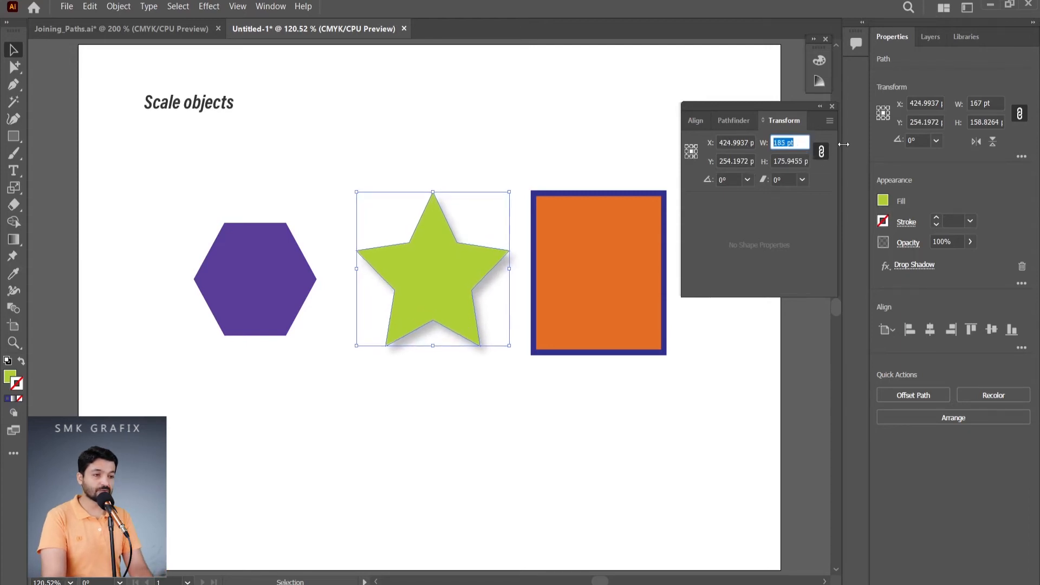
# - Reduce the star's width about its centre in small increments to 140 pt, keeping its proportions
pyautogui.press('Down')
pyautogui.press('Down')
pyautogui.press('Down')
pyautogui.press('Down')
pyautogui.press('Down')
pyautogui.press('Down')
pyautogui.press('Down')
pyautogui.press('Down')
pyautogui.press('Down')
pyautogui.press('Down')
pyautogui.press('Down')
pyautogui.press('Down')
pyautogui.press('Down')
pyautogui.press('Down')
pyautogui.press('Down')
pyautogui.press('Down')
pyautogui.press('Down')
pyautogui.press('Down')
pyautogui.press('Down')
pyautogui.press('Down')
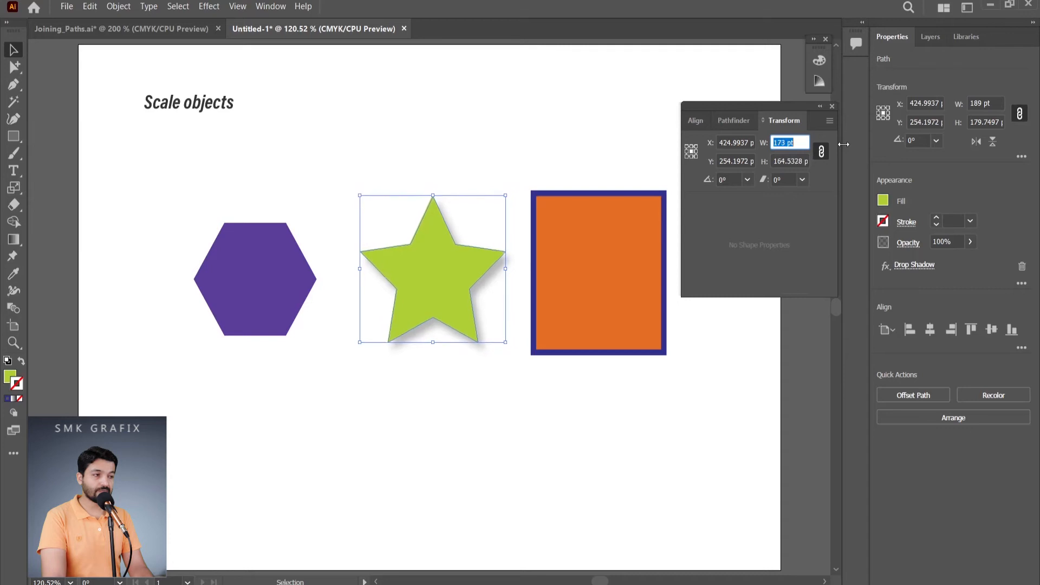
pyautogui.press('Down')
pyautogui.press('Down')
pyautogui.press('Down')
pyautogui.press('Down')
pyautogui.press('Down')
pyautogui.press('Down')
pyautogui.press('Down')
pyautogui.press('Down')
pyautogui.press('Down')
pyautogui.press('Down')
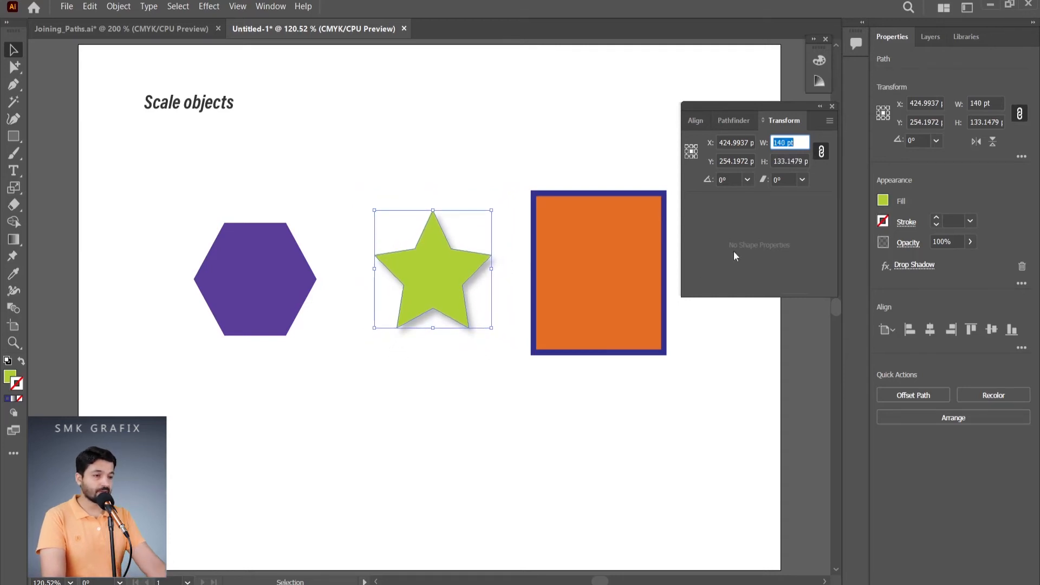
# - Reselect the green star, set its width to 200 pt, and turn off the width and height proportion constraint
pyautogui.click(579, 231)
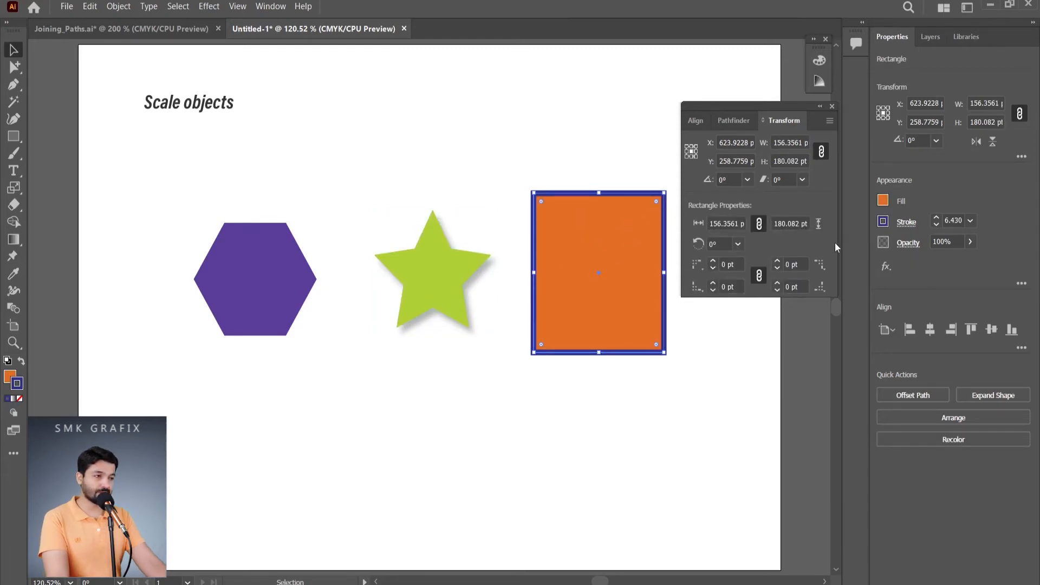
pyautogui.click(441, 293)
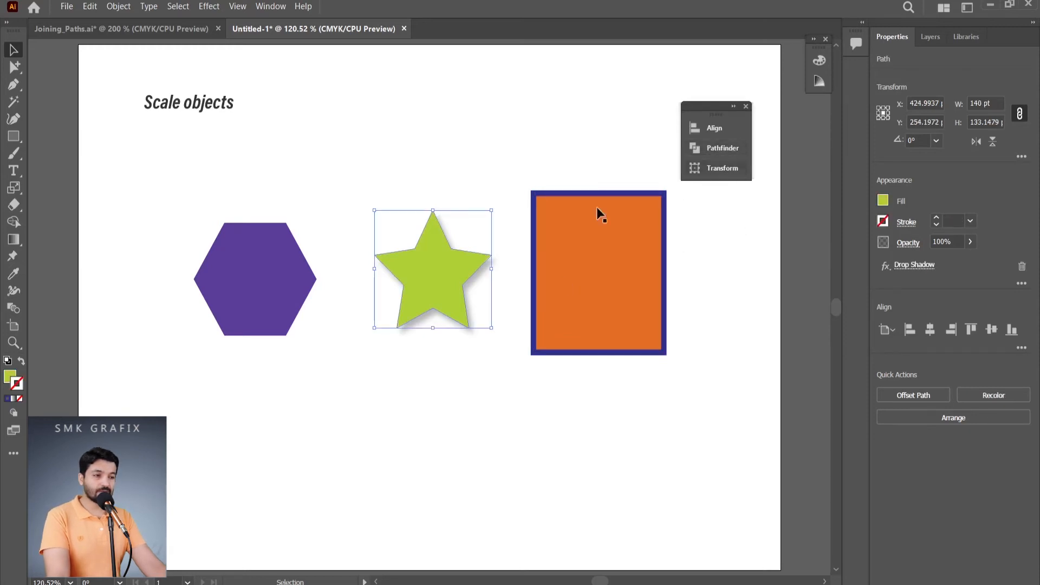
pyautogui.click(719, 168)
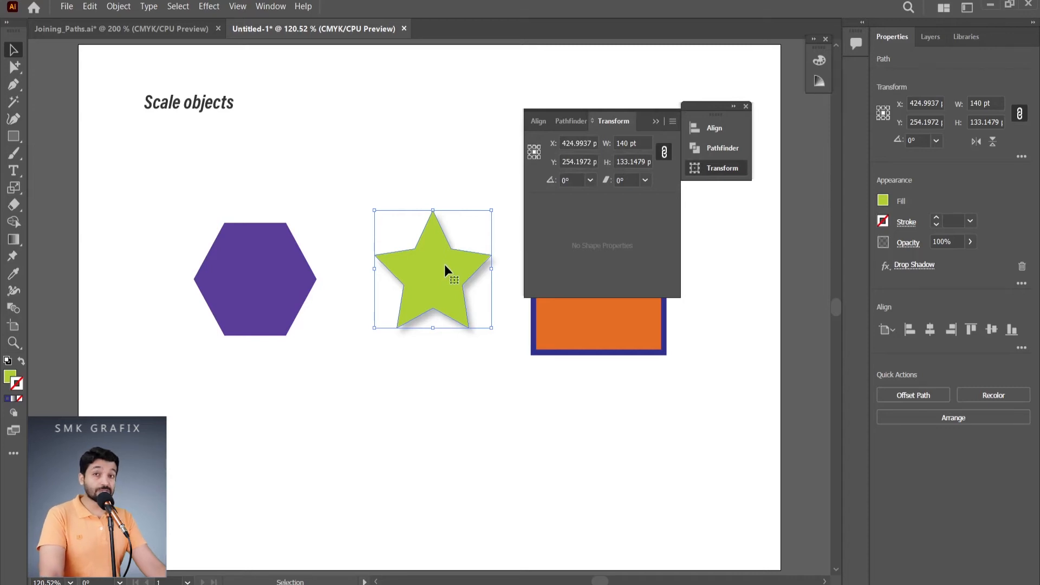
pyautogui.doubleClick(623, 143)
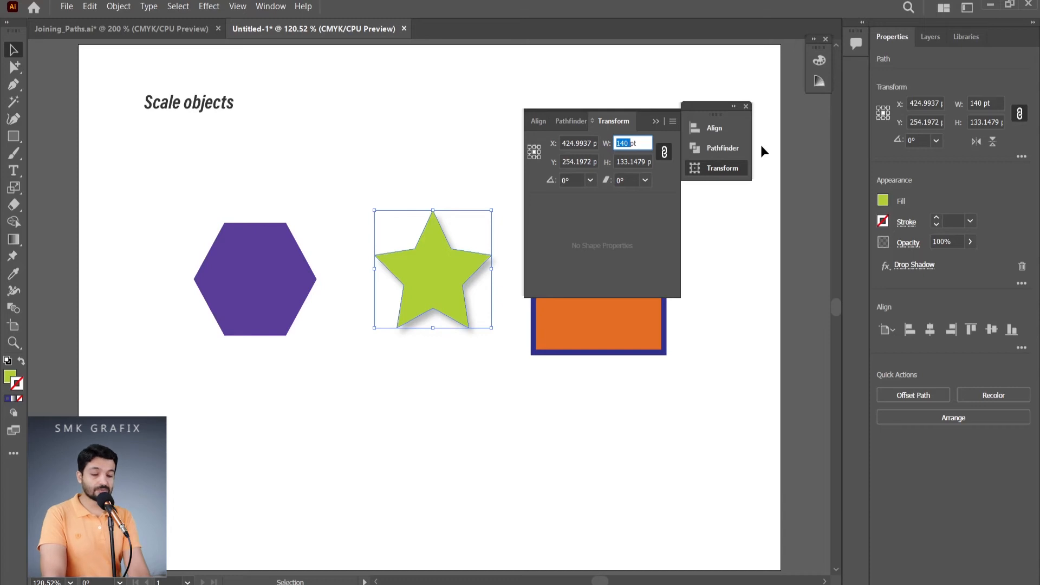
pyautogui.write('20')
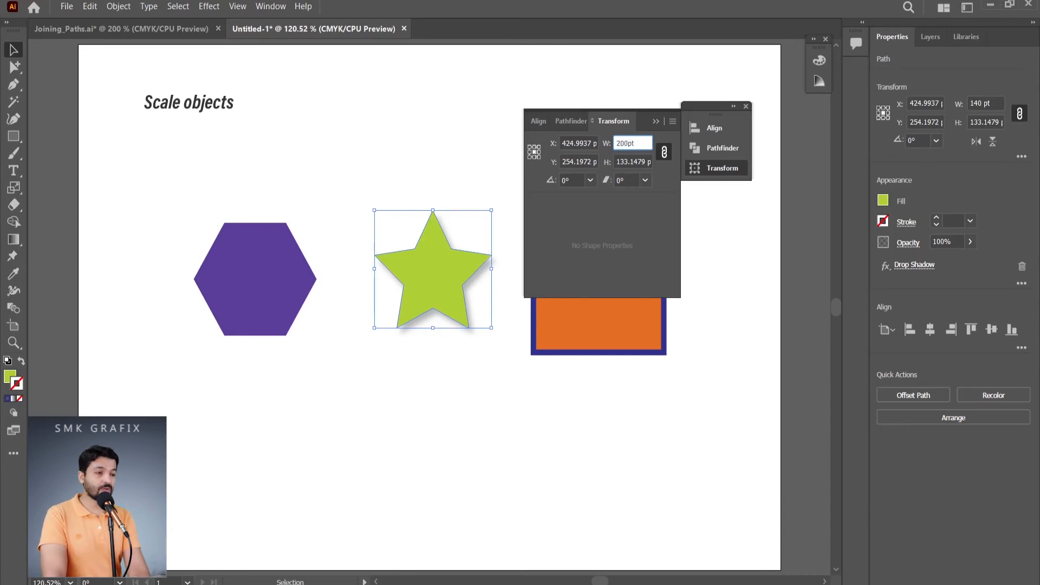
pyautogui.write('0')
pyautogui.click(665, 152)
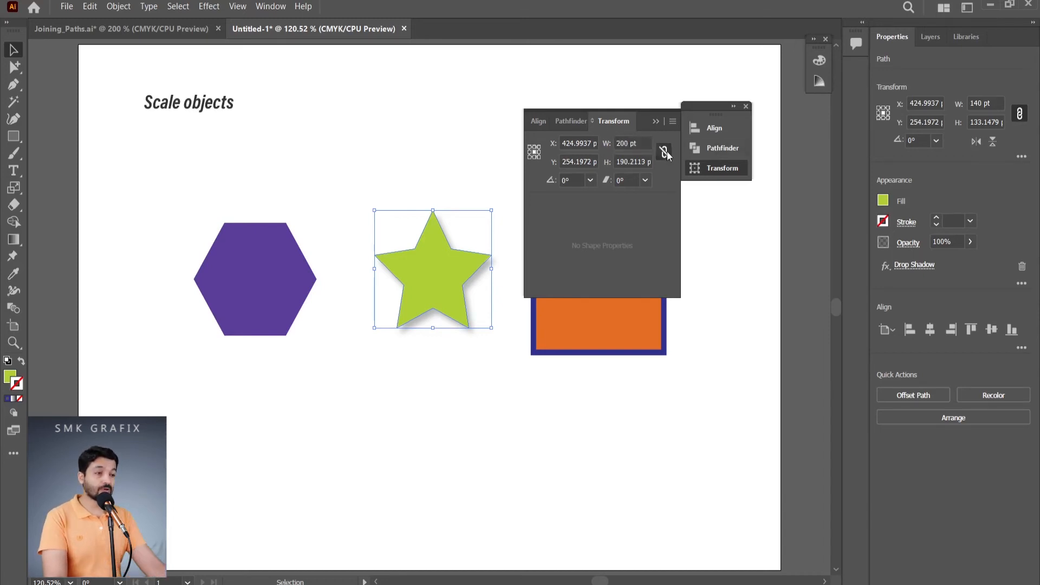
# - Set the star's width to 150 pt, scaling its height proportionally while the constraint is off
pyautogui.doubleClick(625, 144)
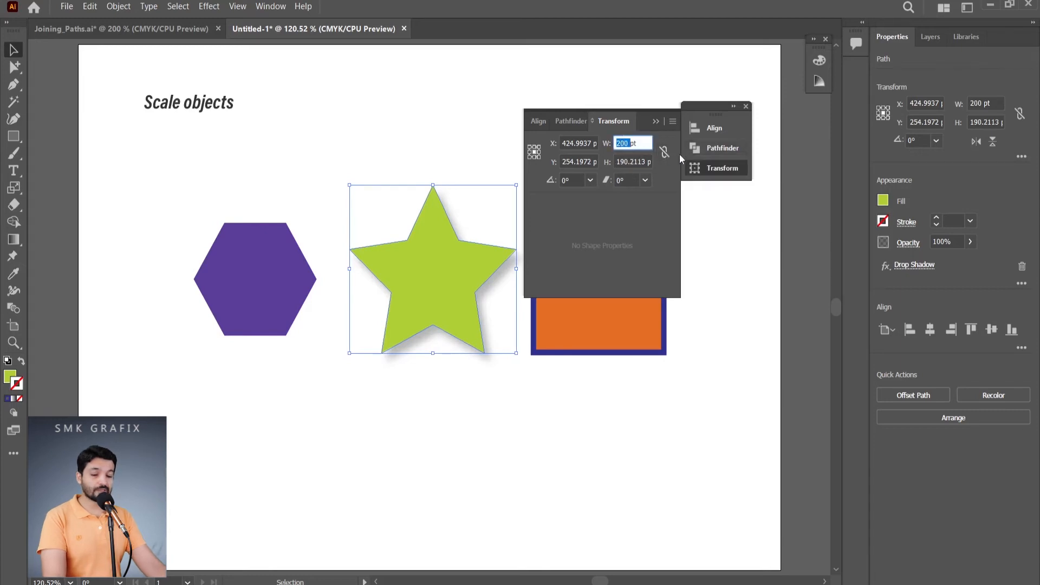
pyautogui.write('150')
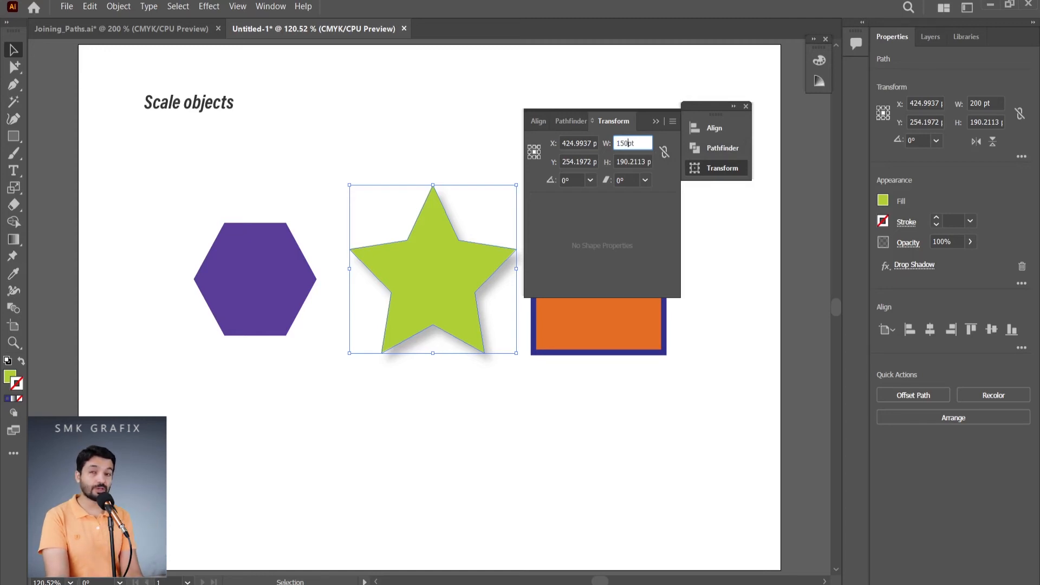
pyautogui.press('Return')
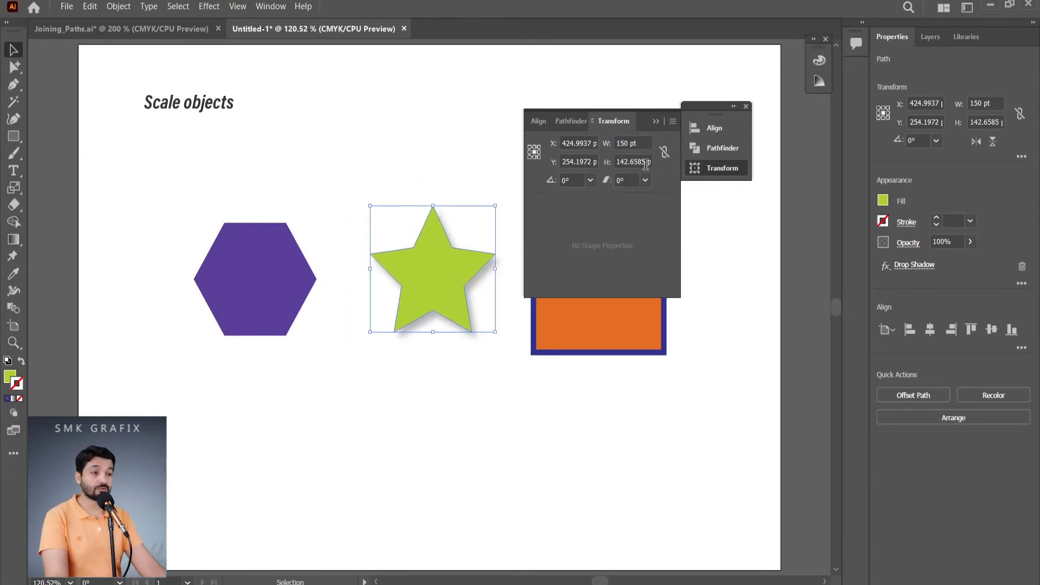
# - Scale the purple hexagon non-uniformly to 50% horizontally and 100% vertically
pyautogui.click(277, 225)
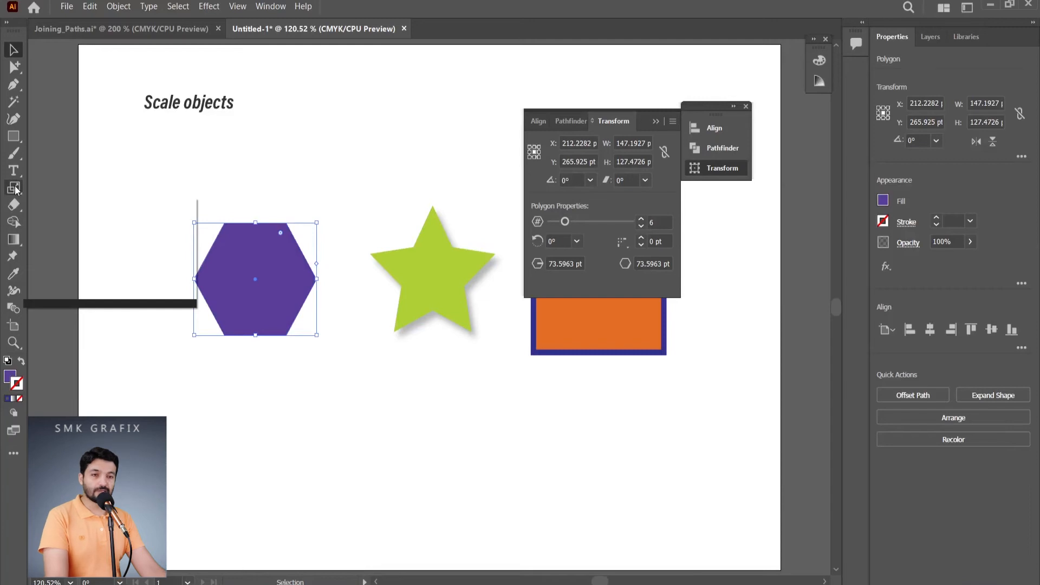
pyautogui.click(118, 7)
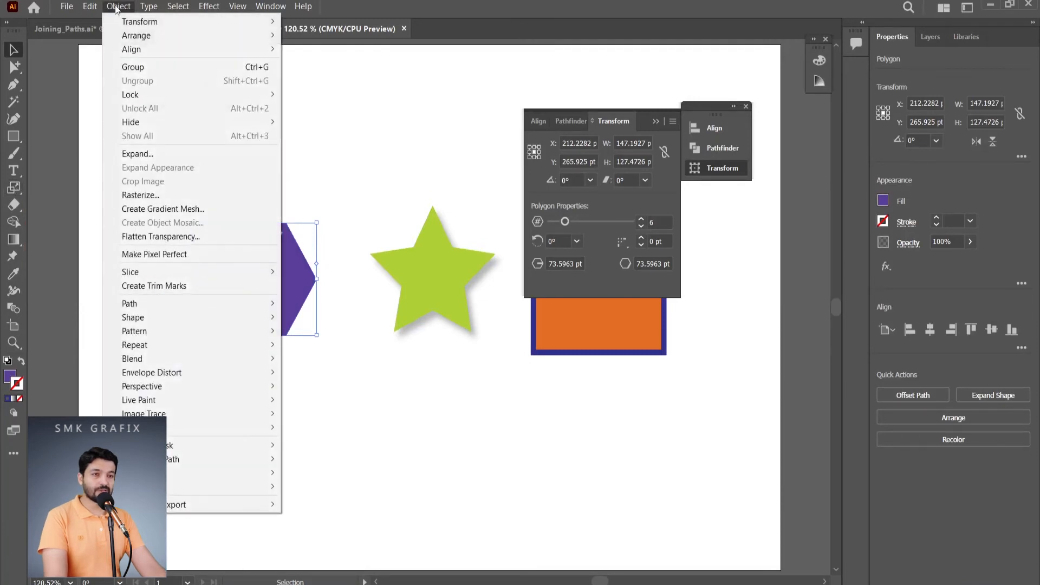
pyautogui.moveTo(193, 18)
pyautogui.click(325, 82)
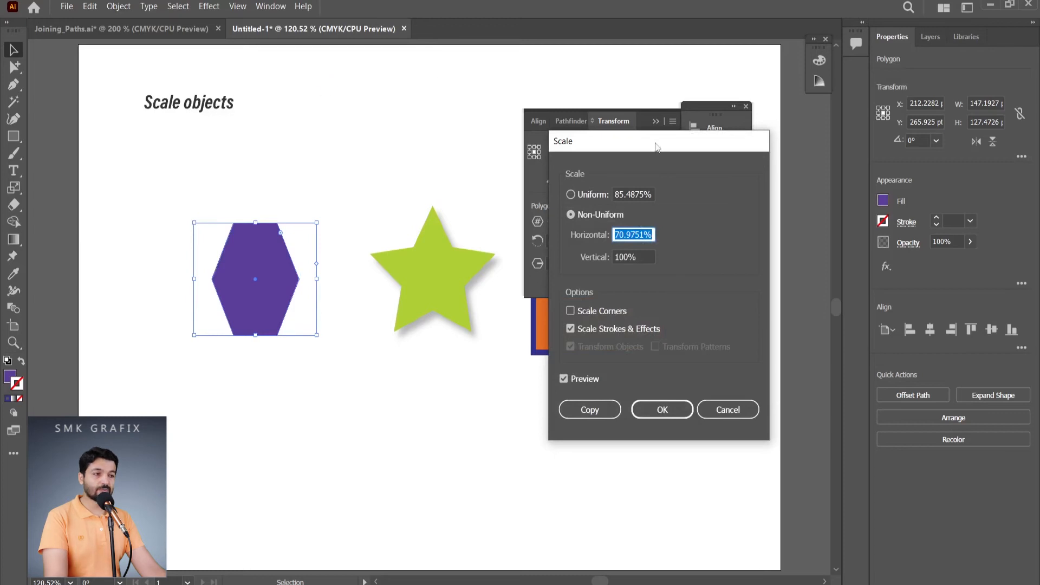
pyautogui.moveTo(655, 148); pyautogui.dragTo(622, 123)
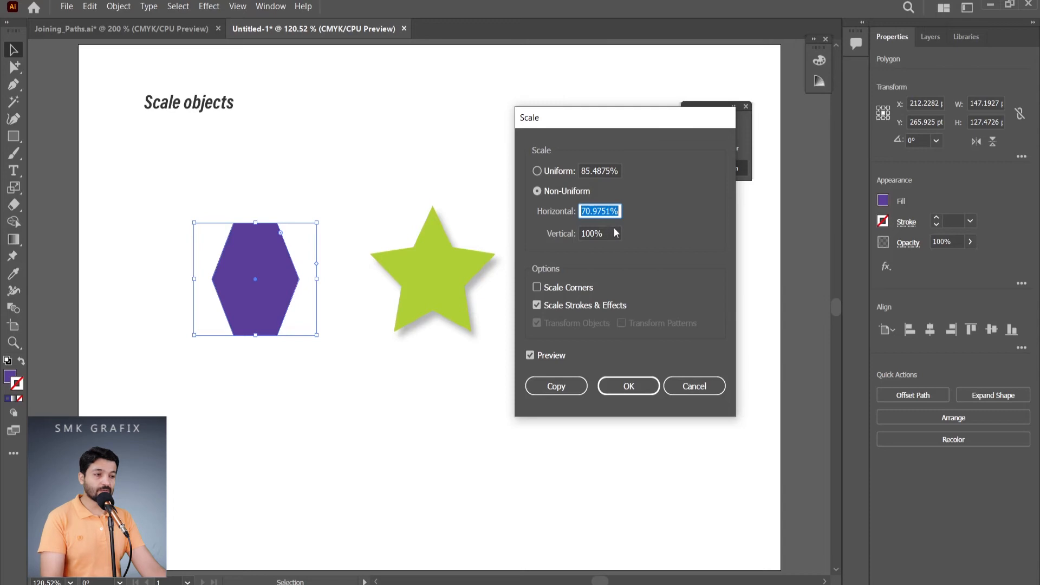
pyautogui.write('50')
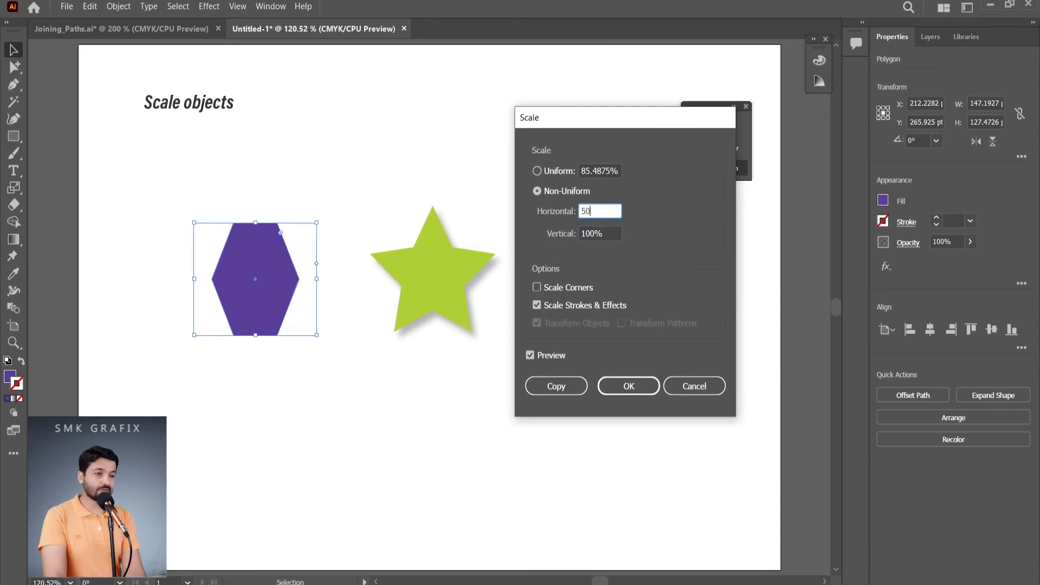
pyautogui.press('Return')
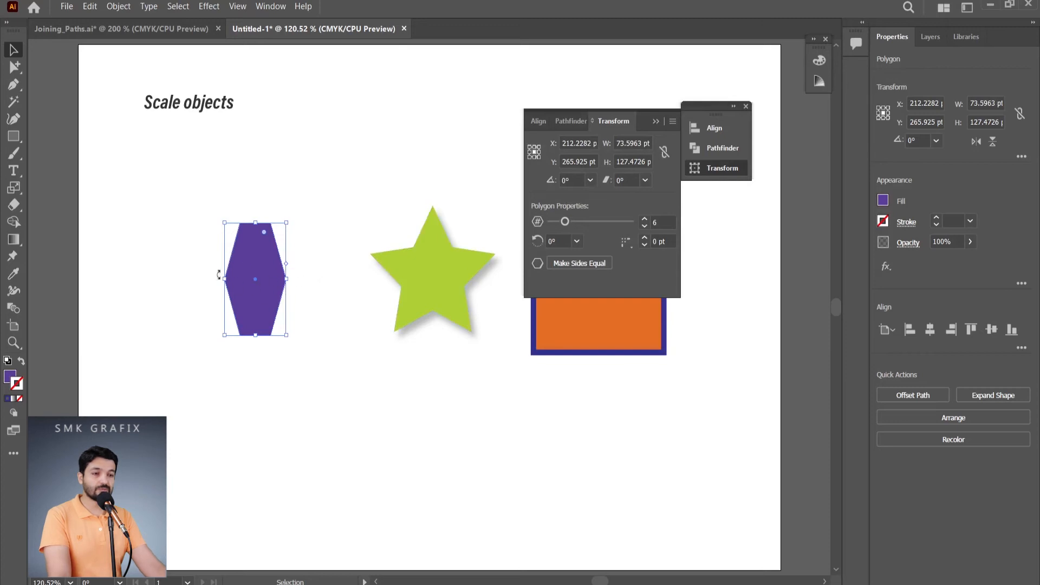
# - Scale the hexagon to 100% horizontally and 50% vertically, and reset the vertical value to 100% in a new Scale operation
pyautogui.doubleClick(14, 188)
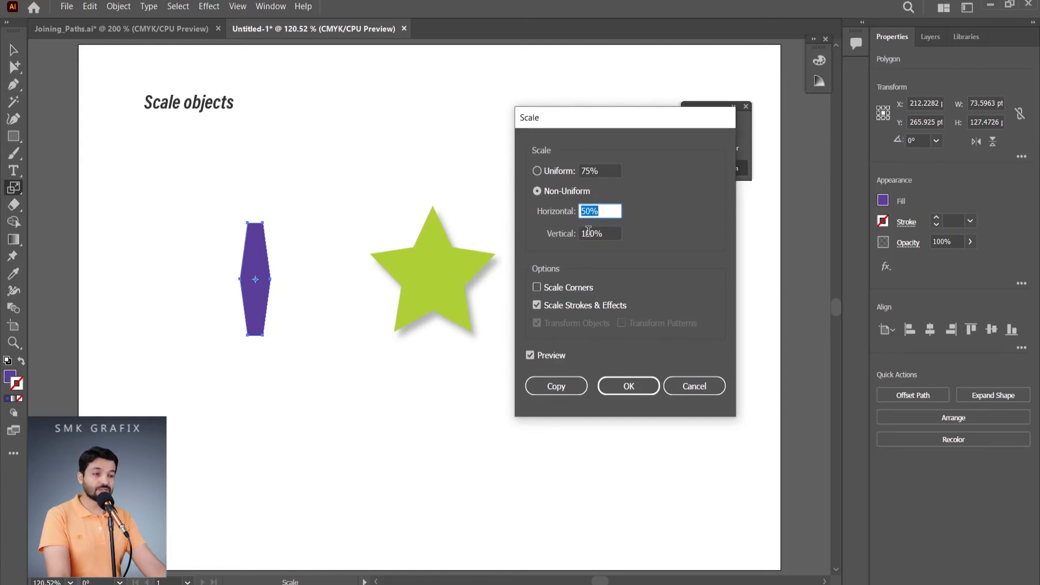
pyautogui.write('100')
pyautogui.press('Tab')
pyautogui.write('100')
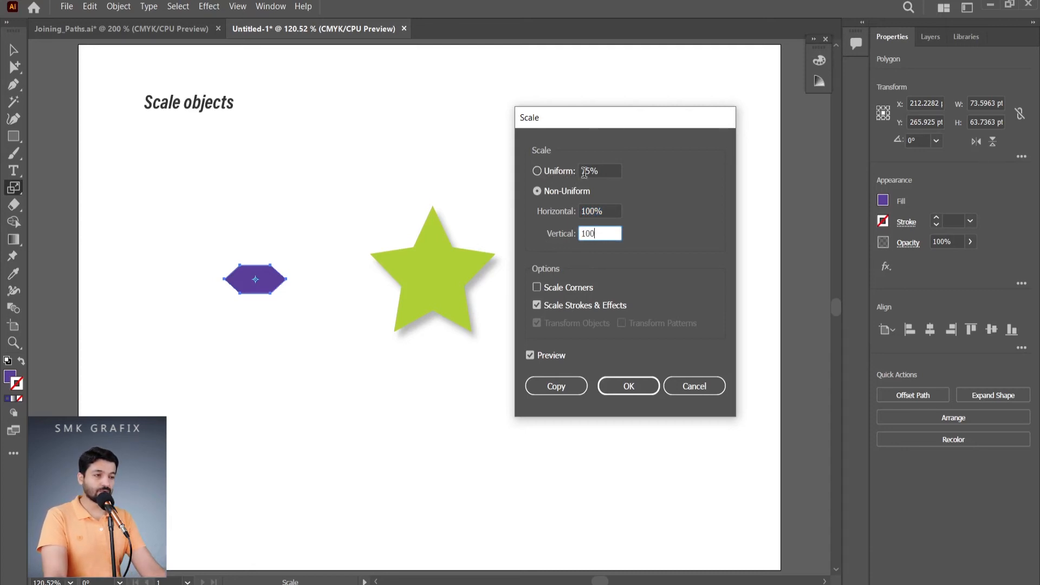
# - Switch the Scale operation to uniform and scale the hexagon by 200%
pyautogui.click(537, 171)
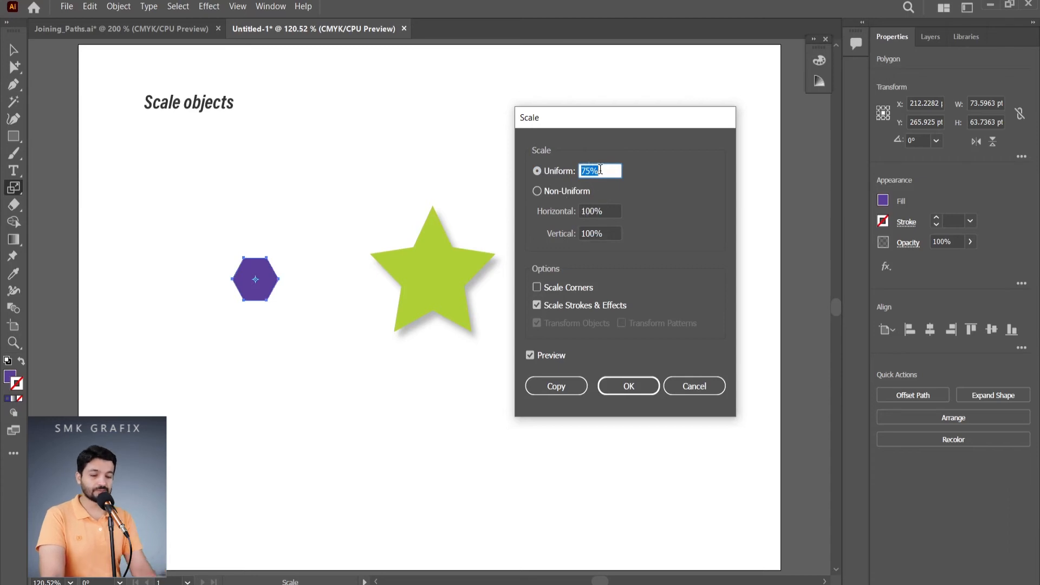
pyautogui.write('2')
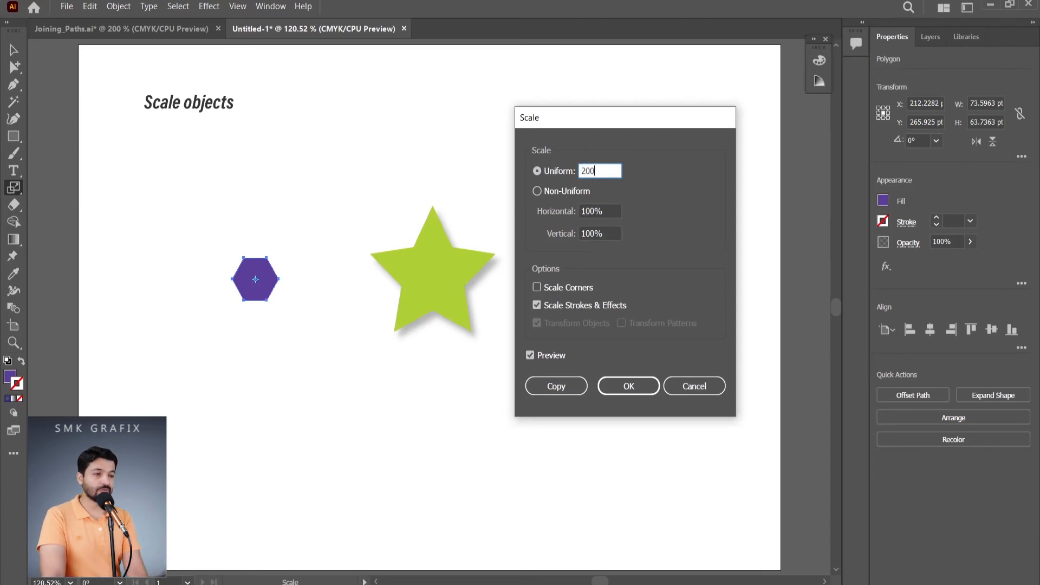
pyautogui.write('00')
pyautogui.press('Return')
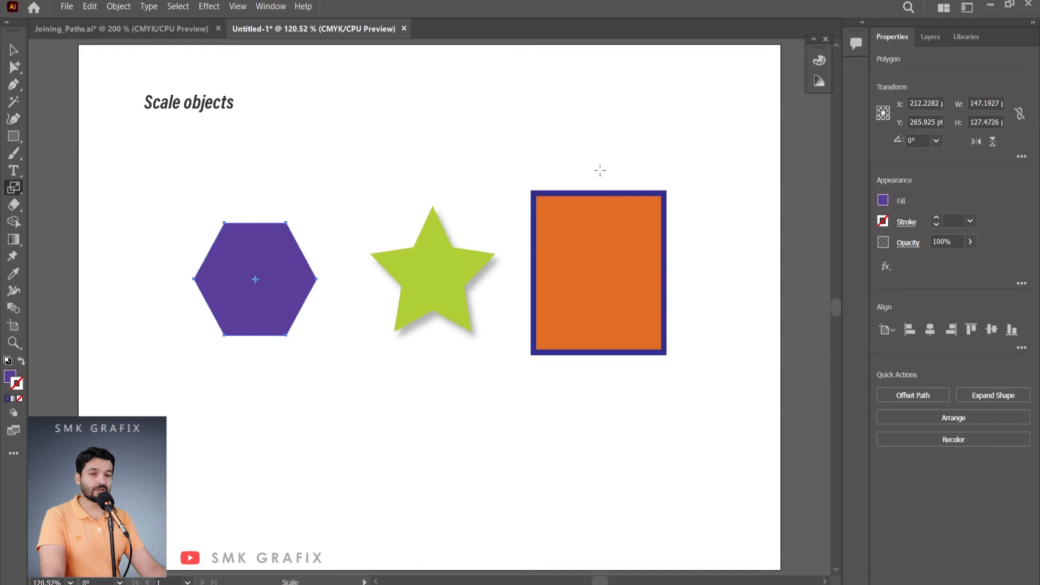
# - Scale the hexagon uniformly by 200% once more and return to the Selection tool
pyautogui.doubleClick(22, 187)
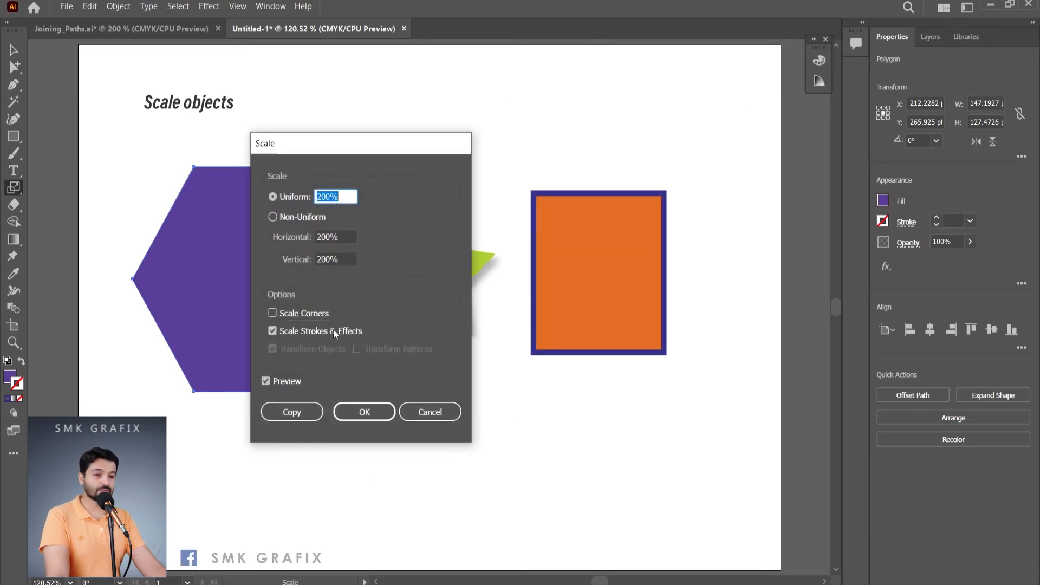
pyautogui.click(390, 413)
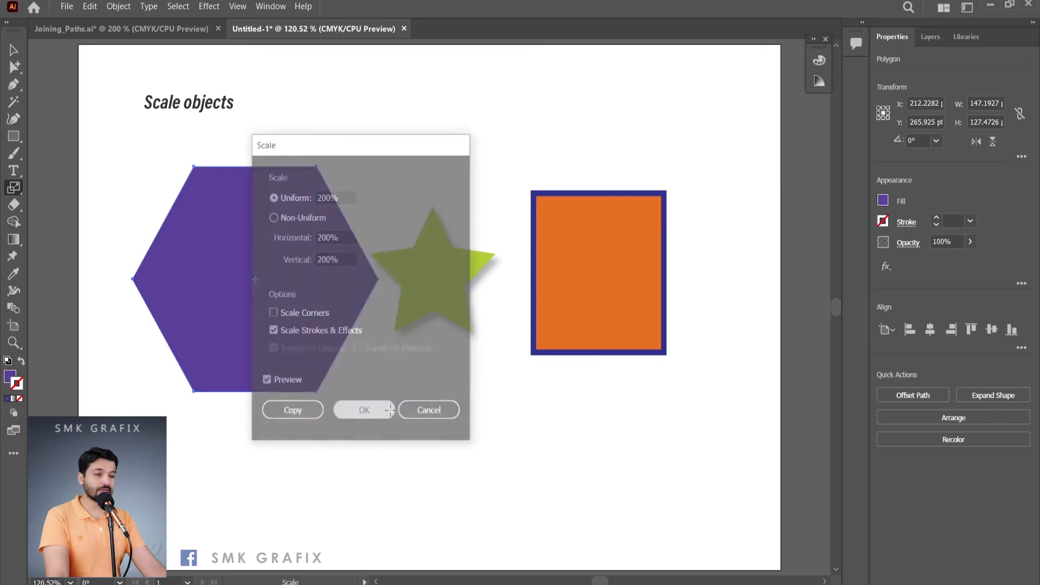
pyautogui.press('v')
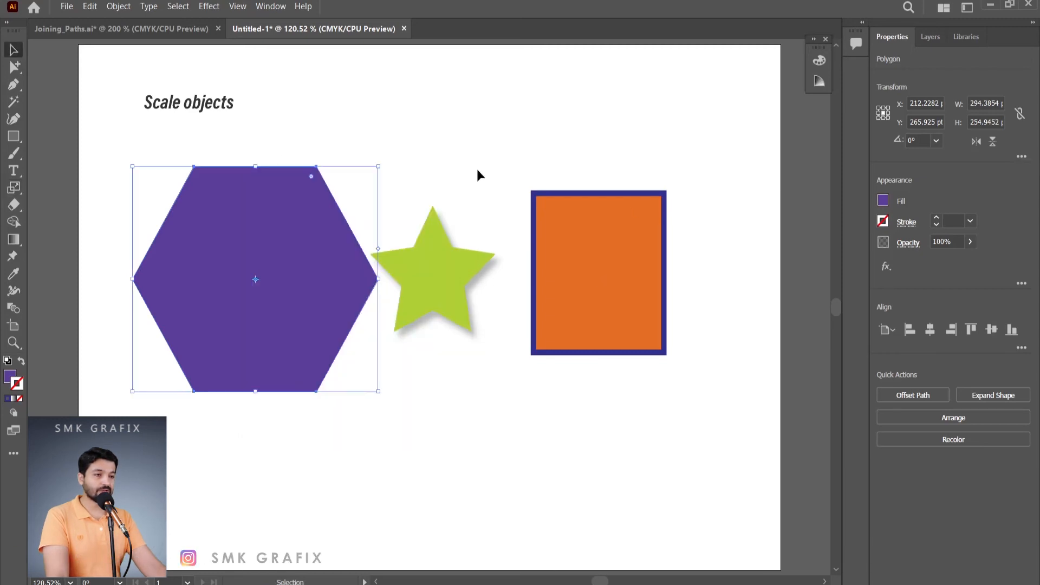
# - Round the orange rectangle's corners and scale it uniformly by 200% with Scale Corners and Scale Strokes & Effects enabled
pyautogui.click(643, 222)
pyautogui.moveTo(656, 201); pyautogui.dragTo(633, 223)
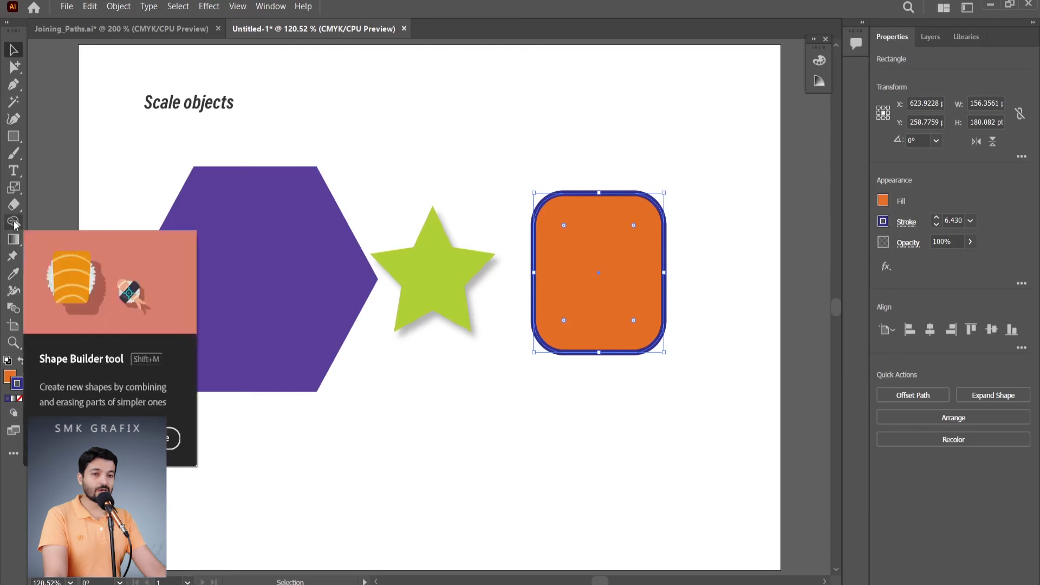
pyautogui.doubleClick(14, 188)
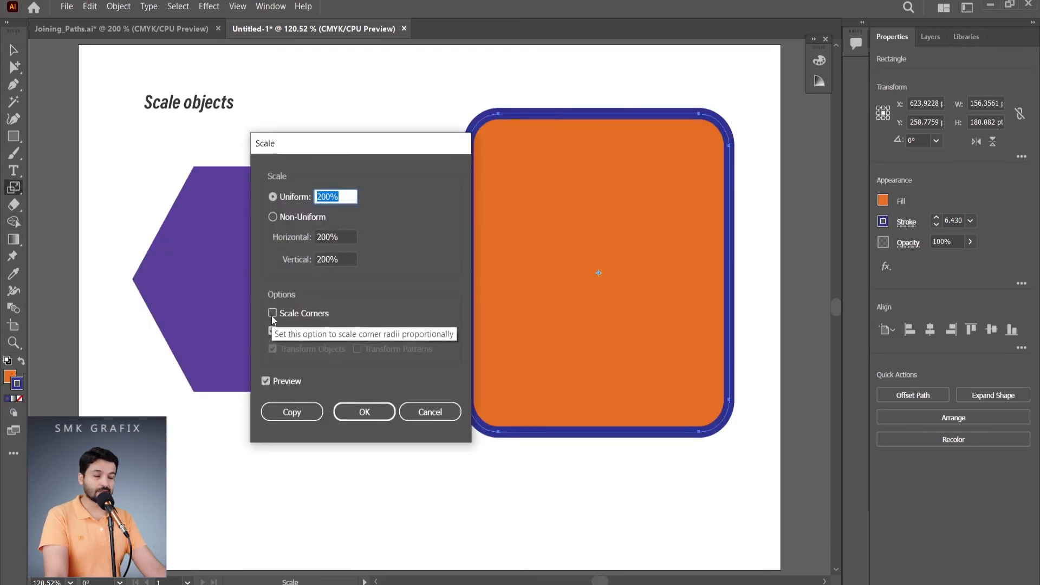
pyautogui.moveTo(407, 149); pyautogui.dragTo(303, 147)
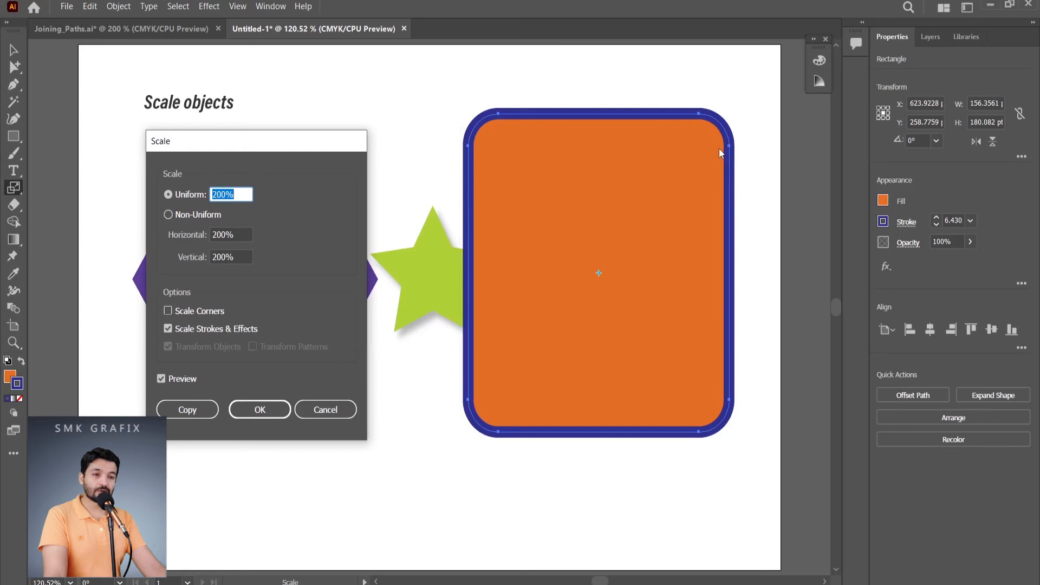
pyautogui.click(169, 311)
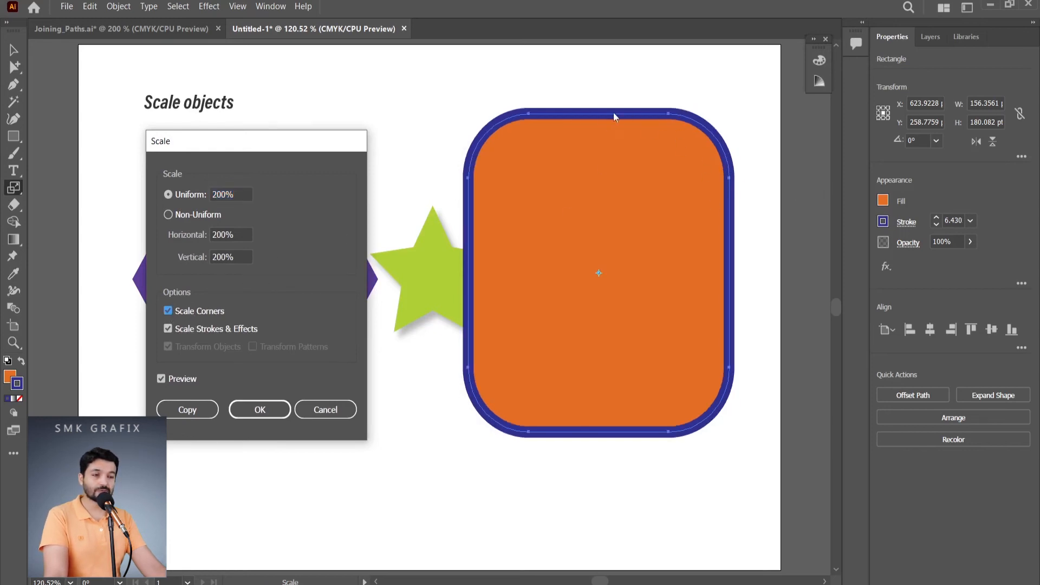
pyautogui.click(260, 409)
pyautogui.press('v')
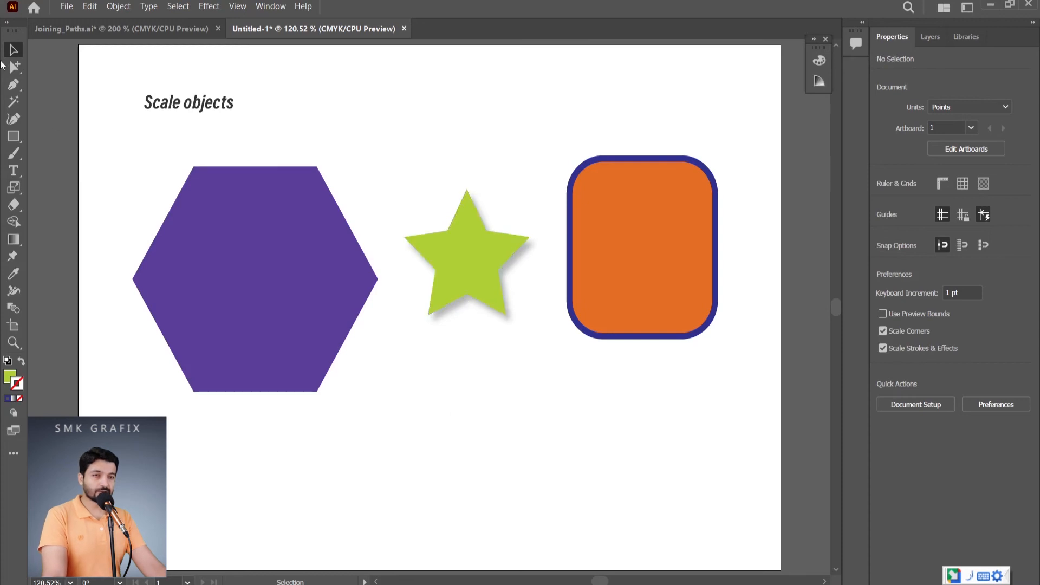
# - Select the star and the orange rectangle together and use Transform Each to scale them 96% horizontally and 107% vertically
pyautogui.moveTo(432, 377); pyautogui.dragTo(674, 238)
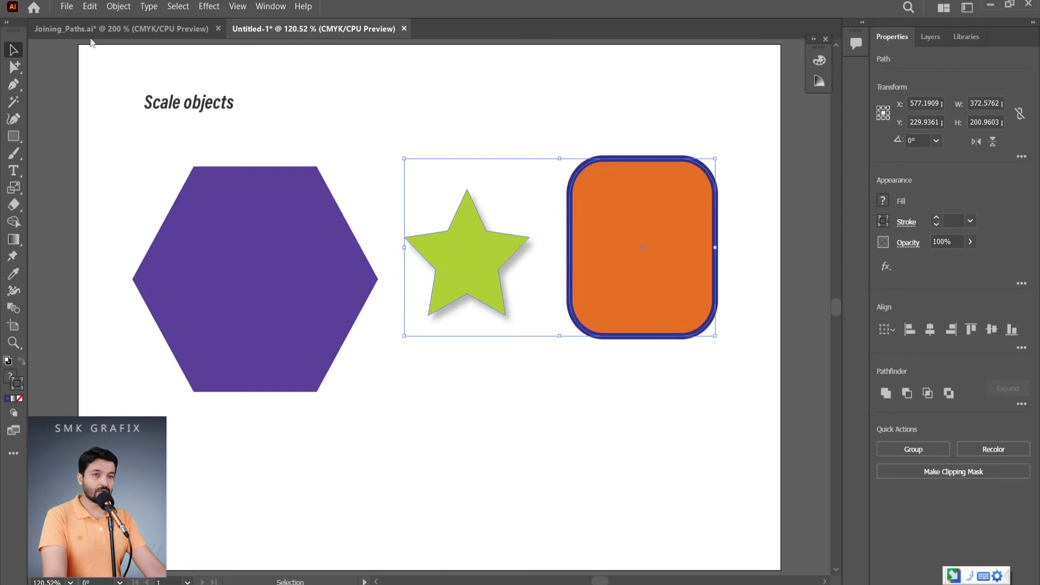
pyautogui.click(118, 6)
pyautogui.moveTo(152, 27)
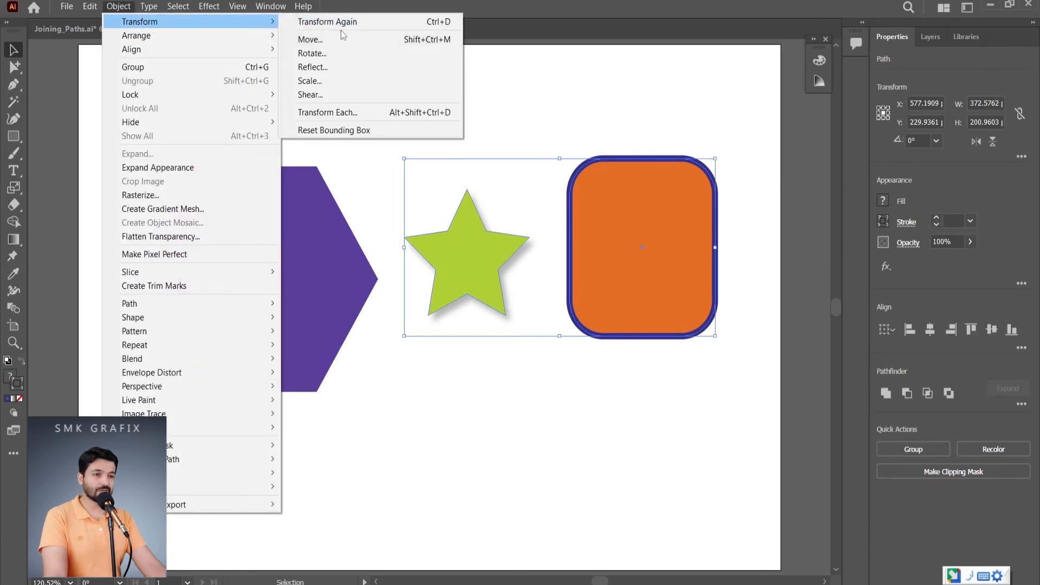
pyautogui.click(334, 113)
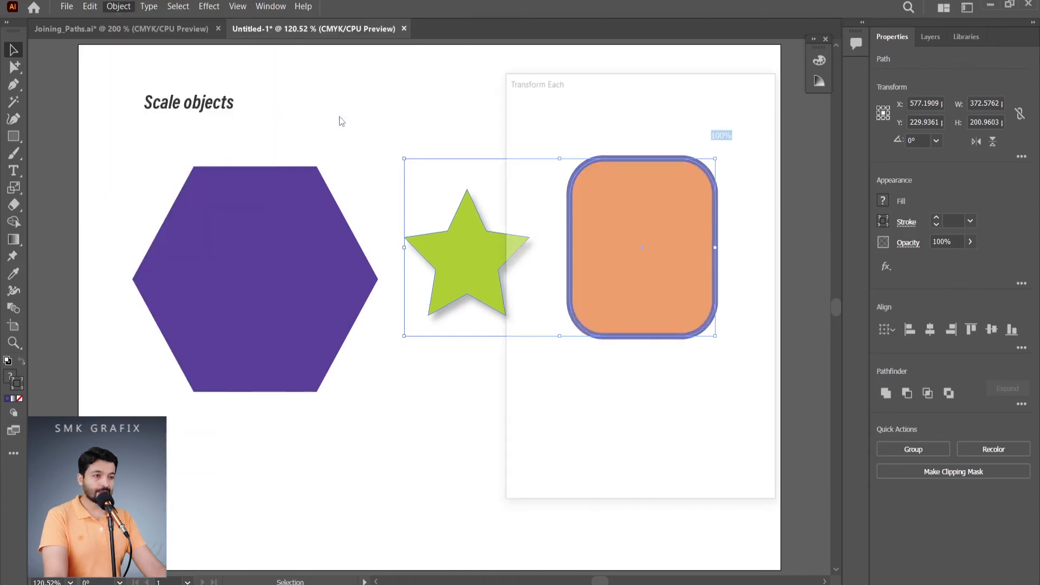
pyautogui.moveTo(624, 86); pyautogui.dragTo(229, 148)
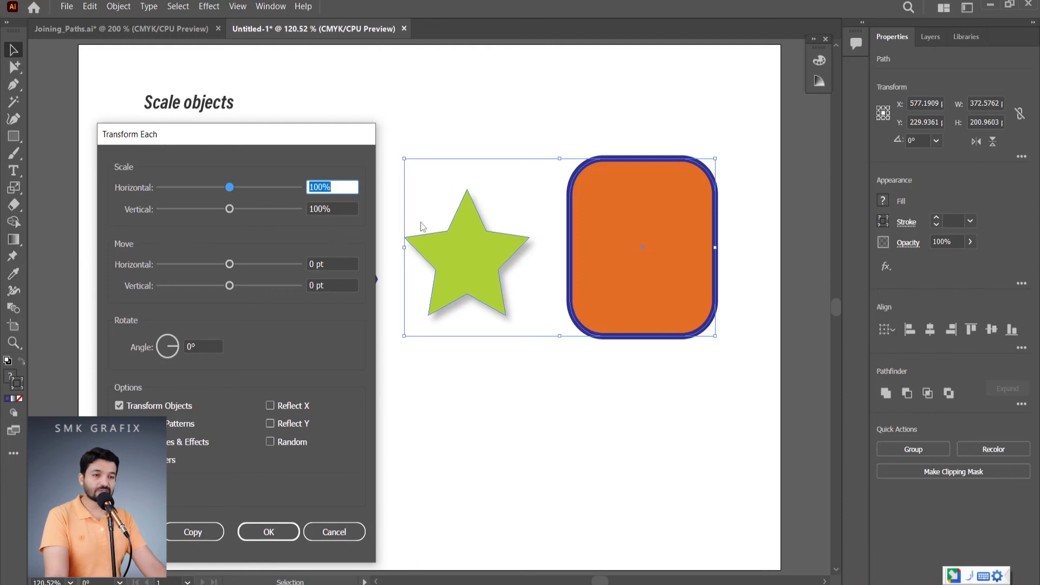
pyautogui.moveTo(232, 186); pyautogui.dragTo(234, 213)
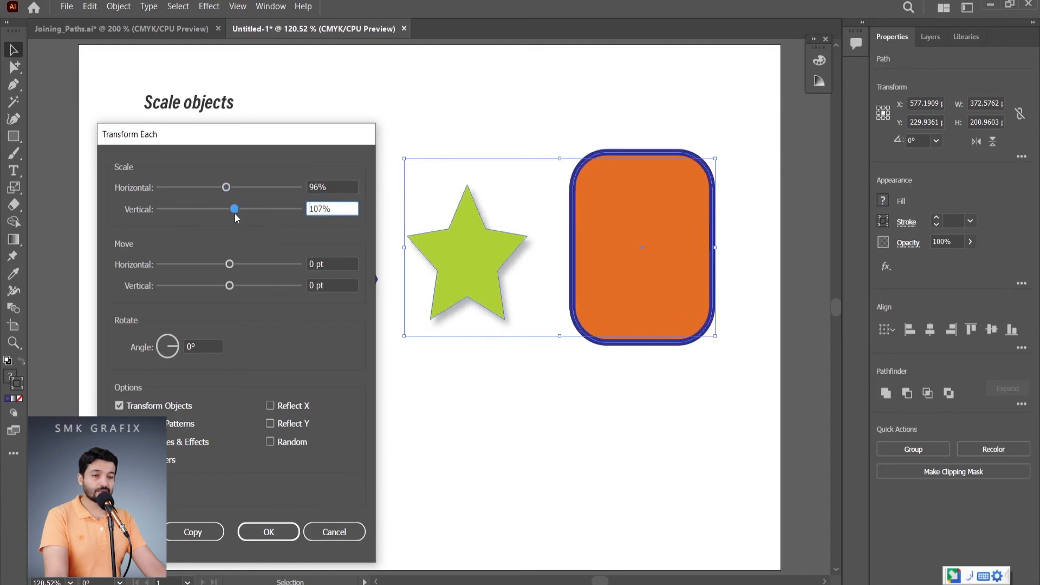
# - Set the Transform Each move to -4 pt horizontally and -8 pt vertically, with a rotation angle of 107°
pyautogui.moveTo(229, 264); pyautogui.dragTo(223, 287)
pyautogui.click(175, 346)
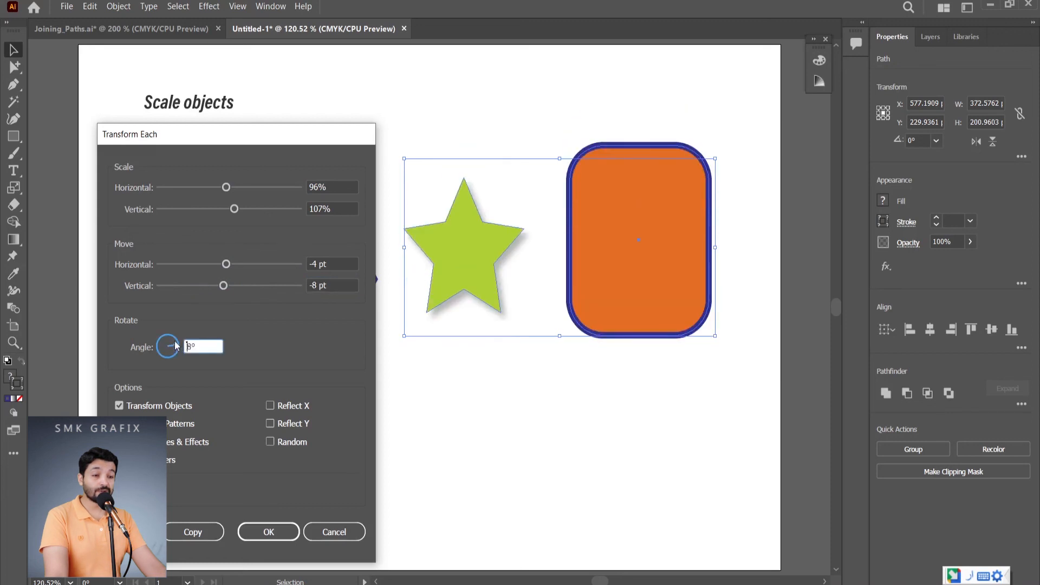
pyautogui.moveTo(175, 345)
pyautogui.mouseDown()
pyautogui.moveTo(176, 357)
pyautogui.moveTo(166, 340)
pyautogui.mouseUp()
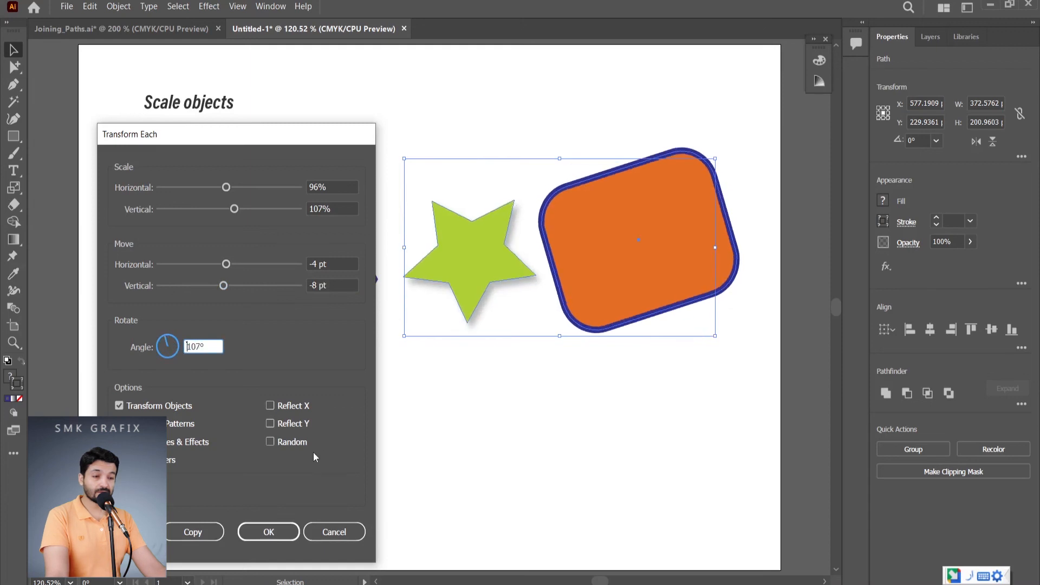
# - Try the Reflect X, Reflect Y and Random options on the star and rectangle, switching each one off again
pyautogui.click(270, 406)
pyautogui.click(271, 407)
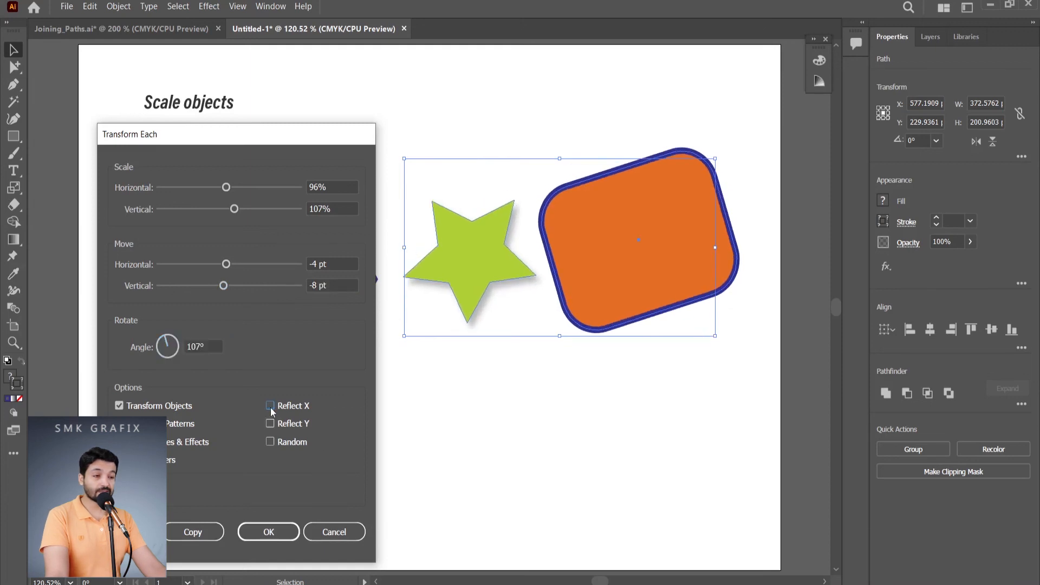
pyautogui.click(272, 409)
pyautogui.click(271, 408)
pyautogui.click(271, 425)
pyautogui.click(270, 424)
pyautogui.click(271, 442)
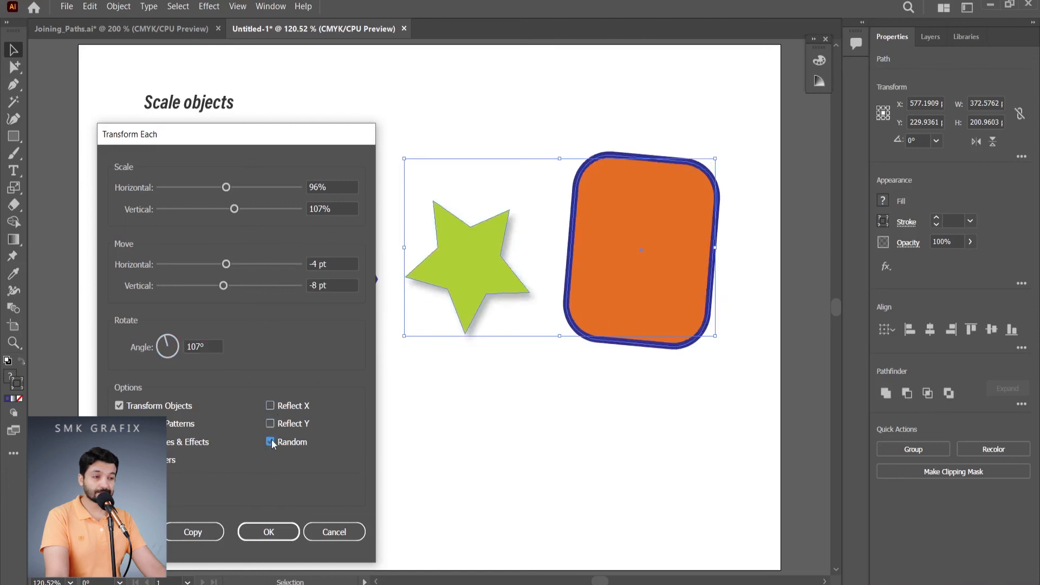
pyautogui.click(271, 442)
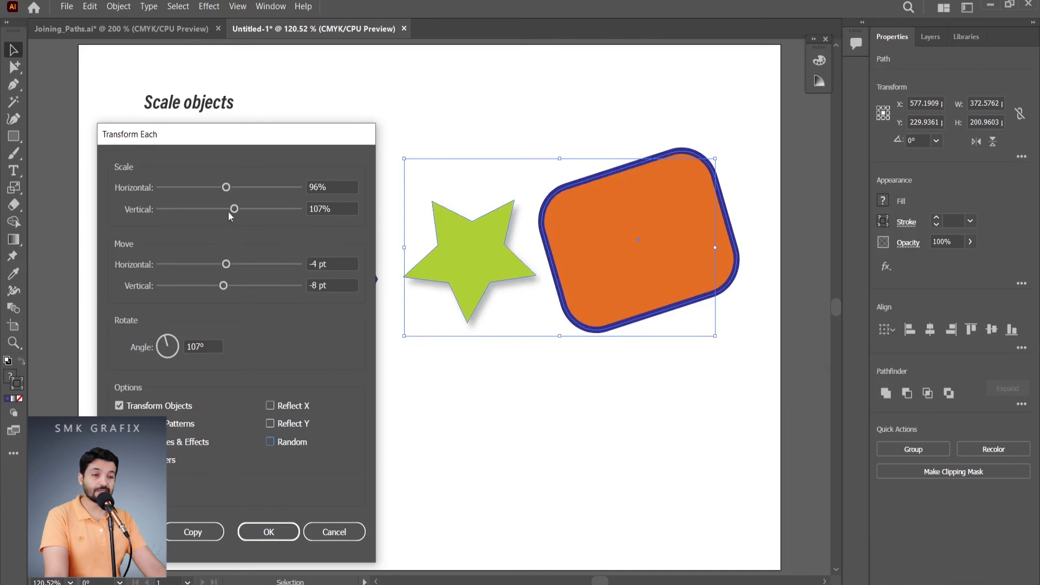
# - Set the vertical scale to 88% and apply the Transform Each settings to the star and rectangle
pyautogui.moveTo(234, 209)
pyautogui.mouseDown()
pyautogui.moveTo(257, 213)
pyautogui.moveTo(229, 211)
pyautogui.mouseUp()
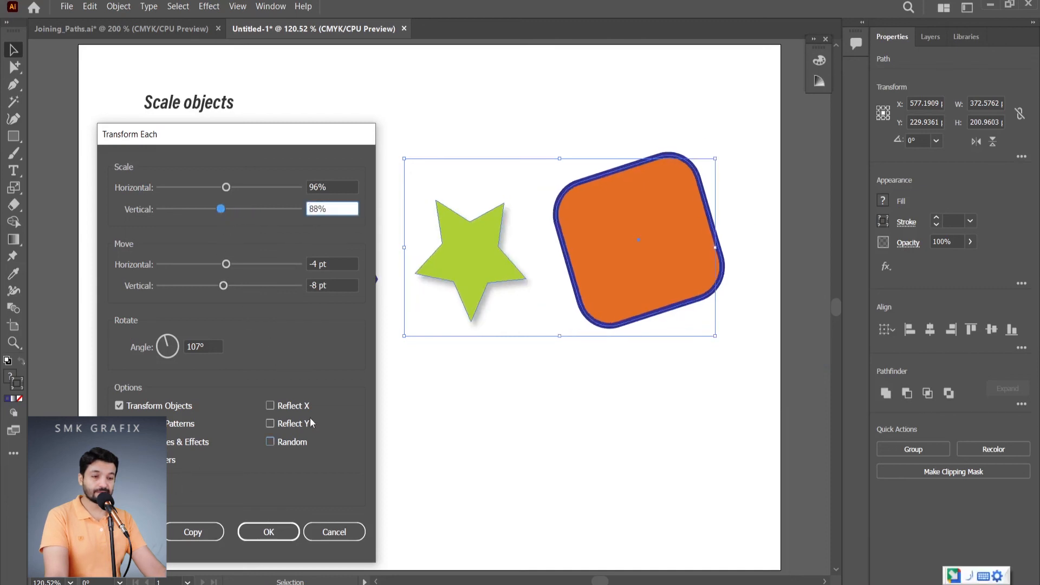
pyautogui.click(269, 531)
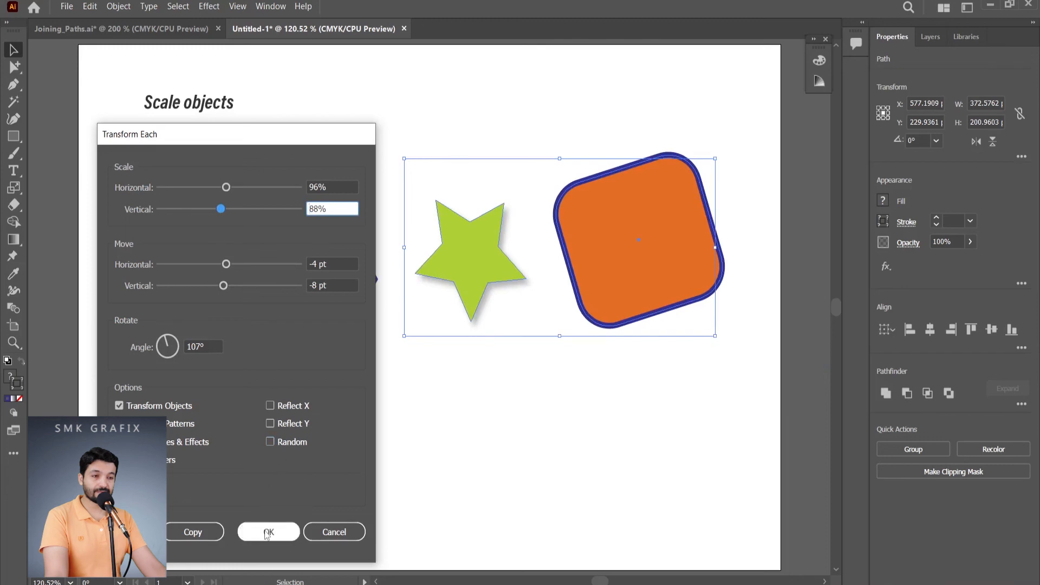